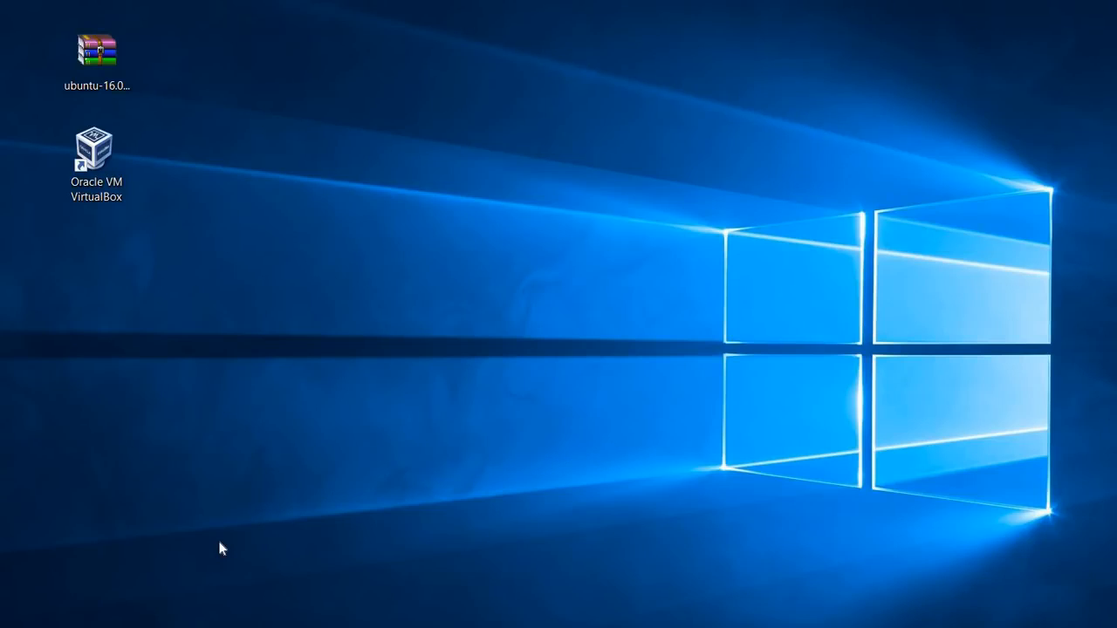
{"action": "left_click", "coordinate": [111, 192]}
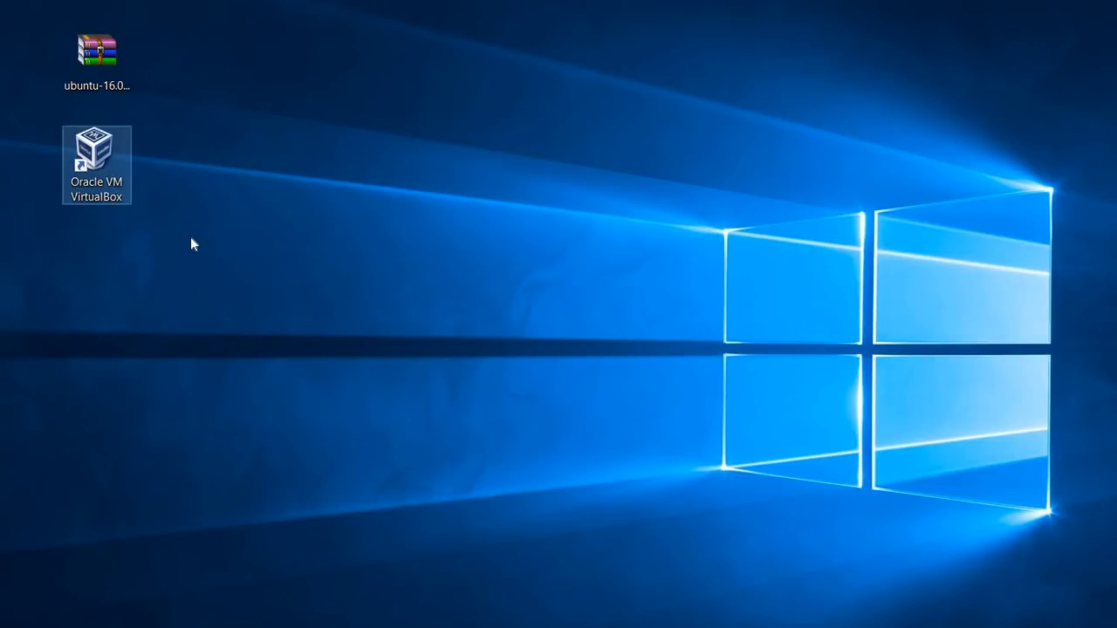
{"action": "left_click", "coordinate": [191, 236]}
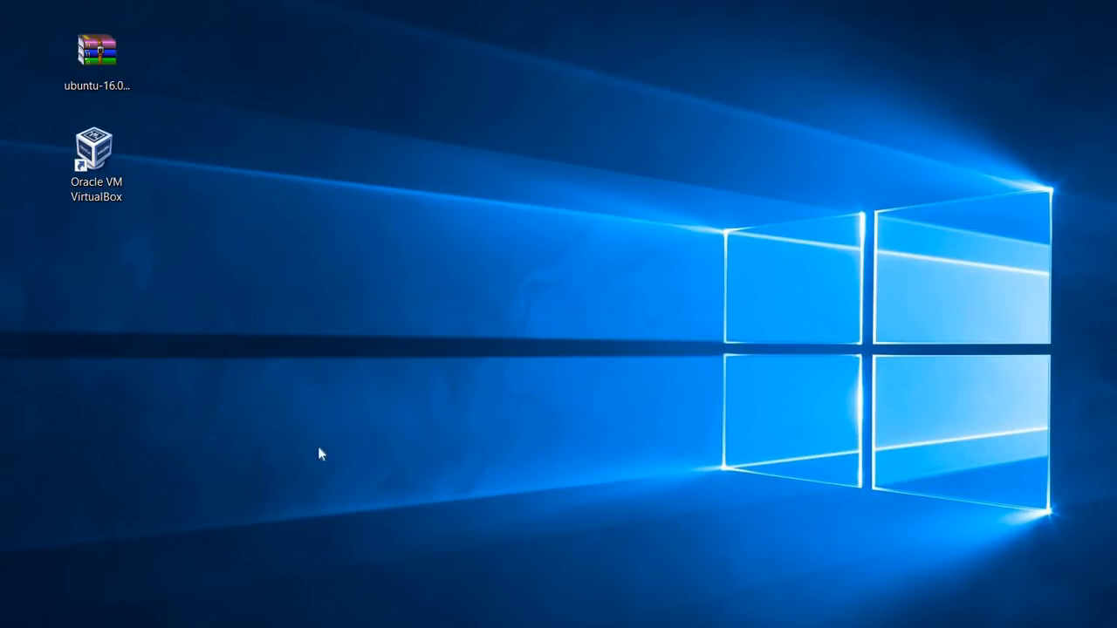
Switch to the Edge browser and search Google for "oracle virtualbox"
{"action": "left_click", "coordinate": [337, 626]}
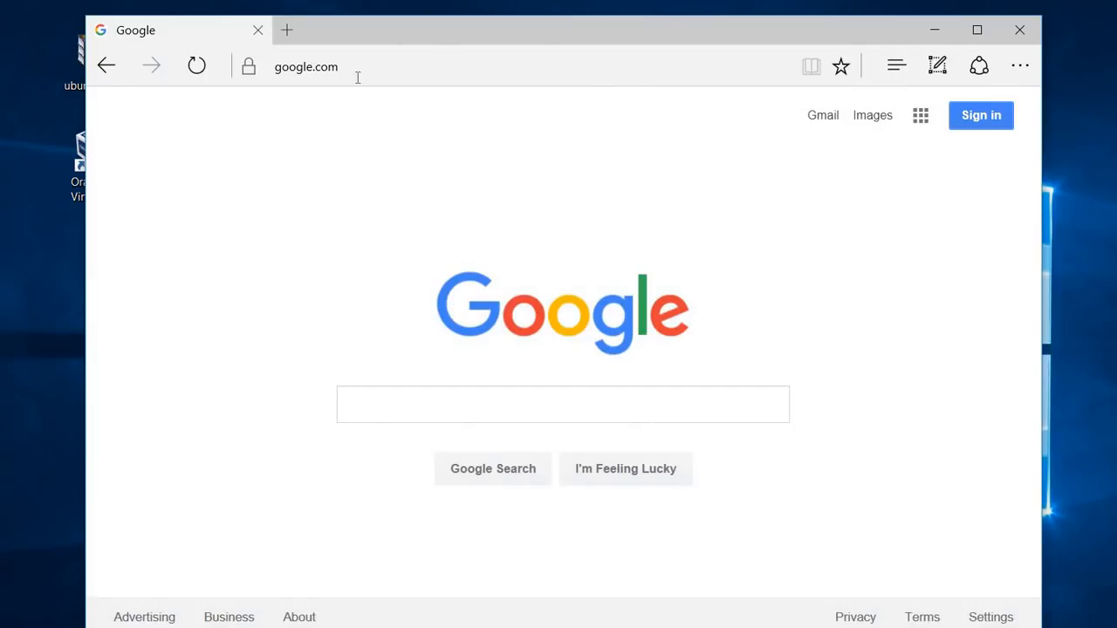
{"action": "left_click", "coordinate": [416, 415]}
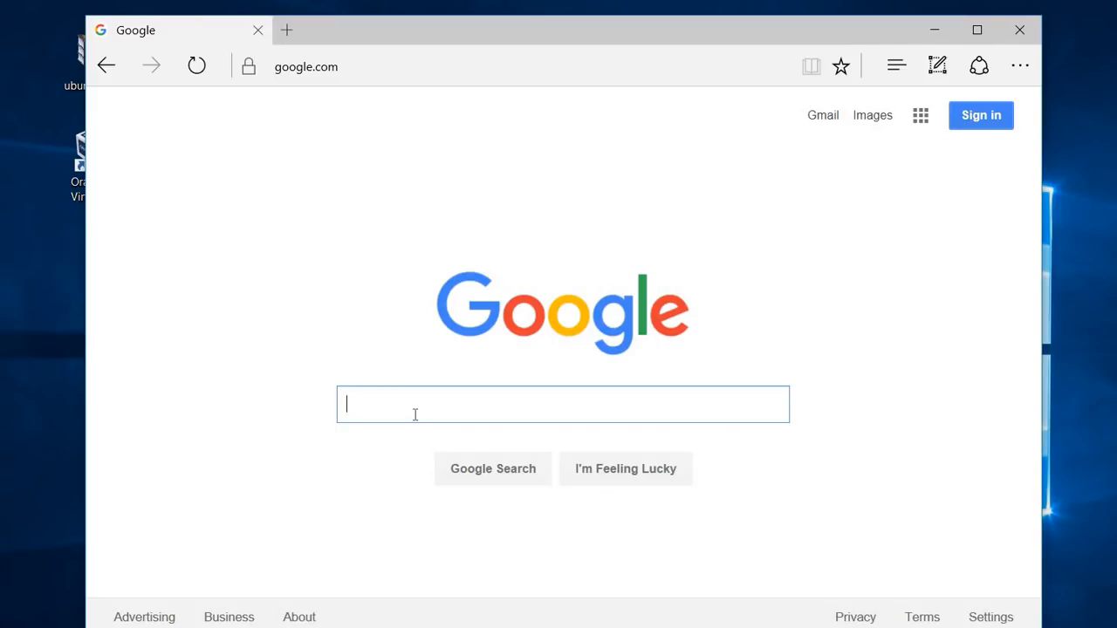
{"action": "type", "text": "oral"}
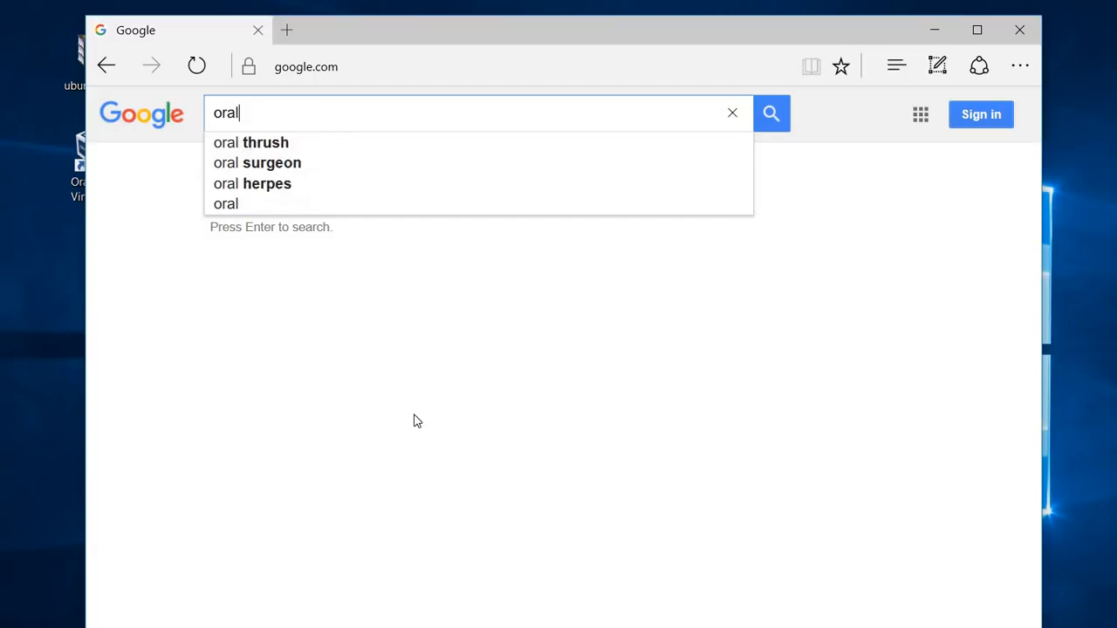
{"action": "key", "text": "BackSpace"}
{"action": "type", "text": "cle virt"}
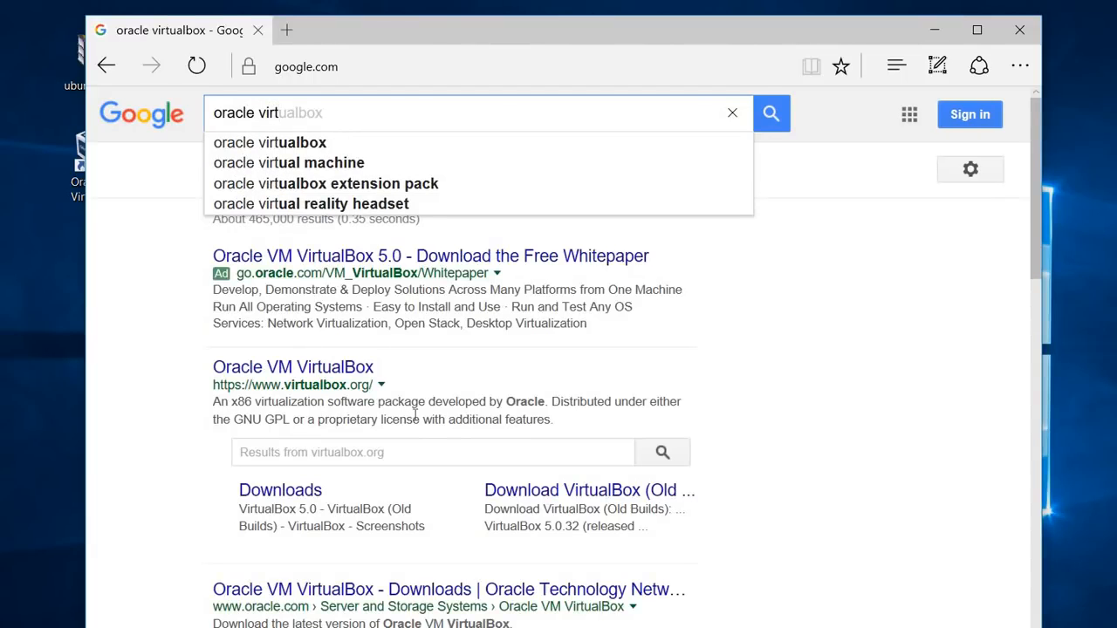
{"action": "key", "text": "Down"}
{"action": "key", "text": "Return"}
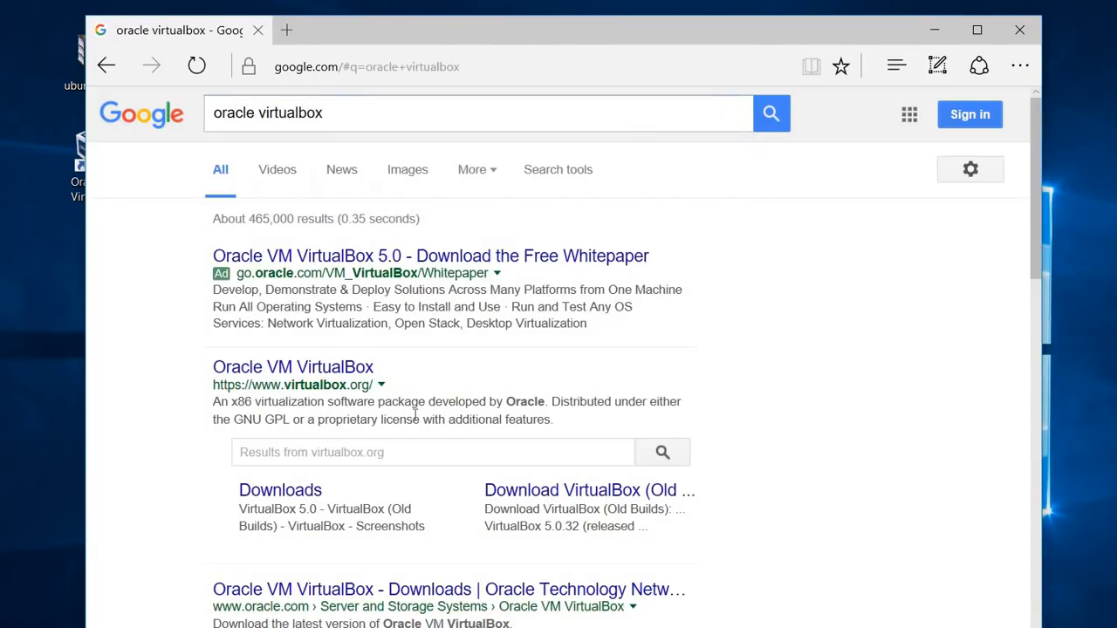
Open the virtualbox.org site from the results, view its VirtualBox 5.1 download link, and minimize the browser
{"action": "left_click", "coordinate": [291, 374]}
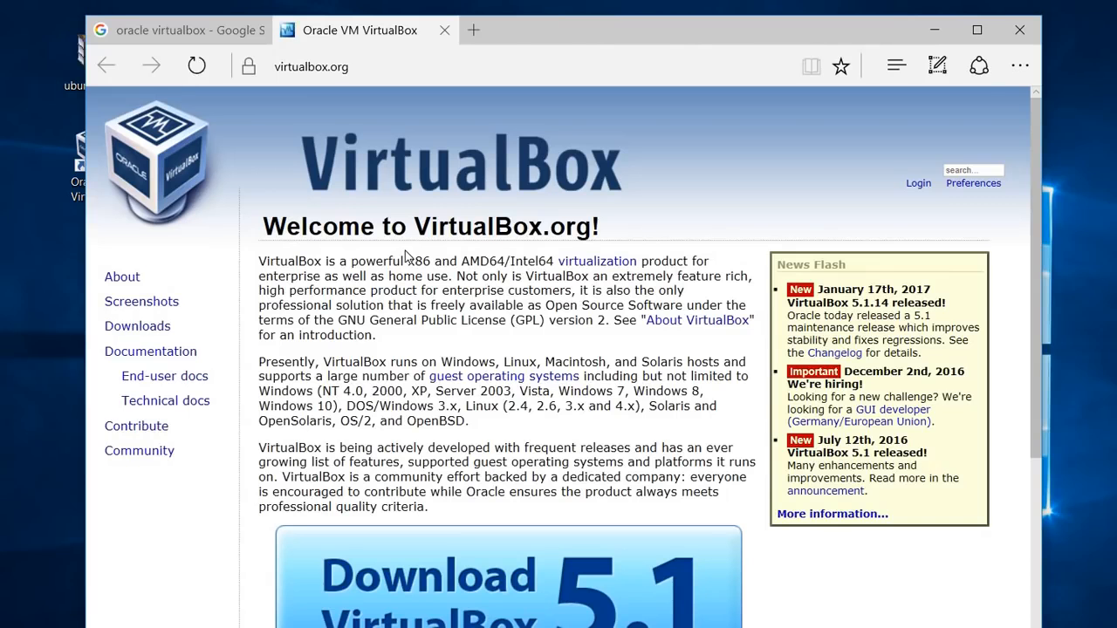
{"action": "scroll", "coordinate": [405, 250], "scroll_direction": "down", "scroll_amount": 3}
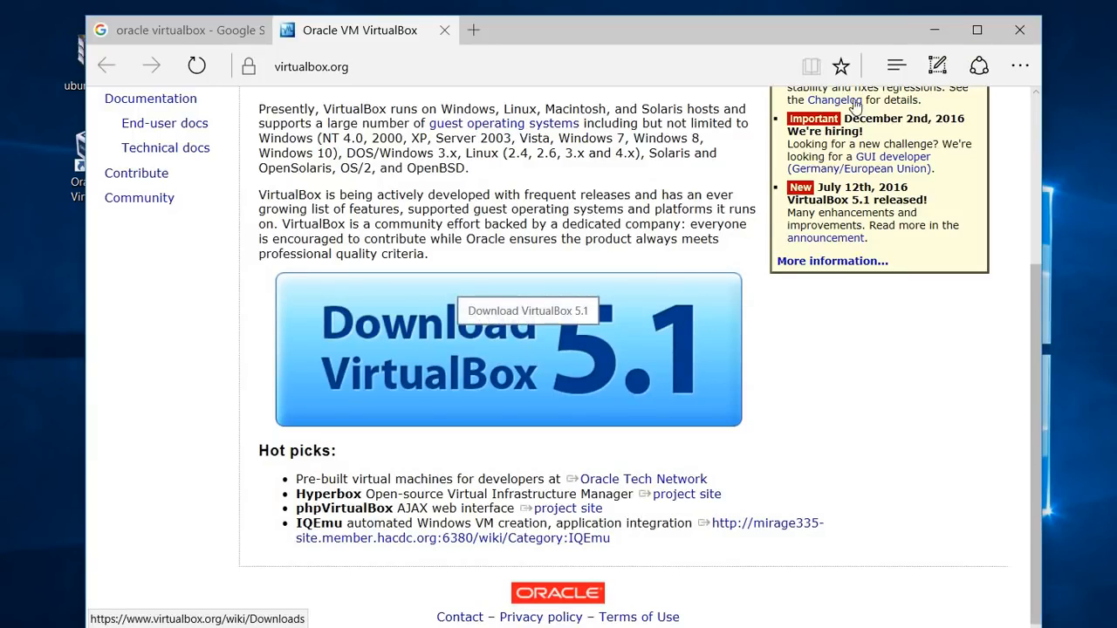
{"action": "left_click", "coordinate": [949, 35]}
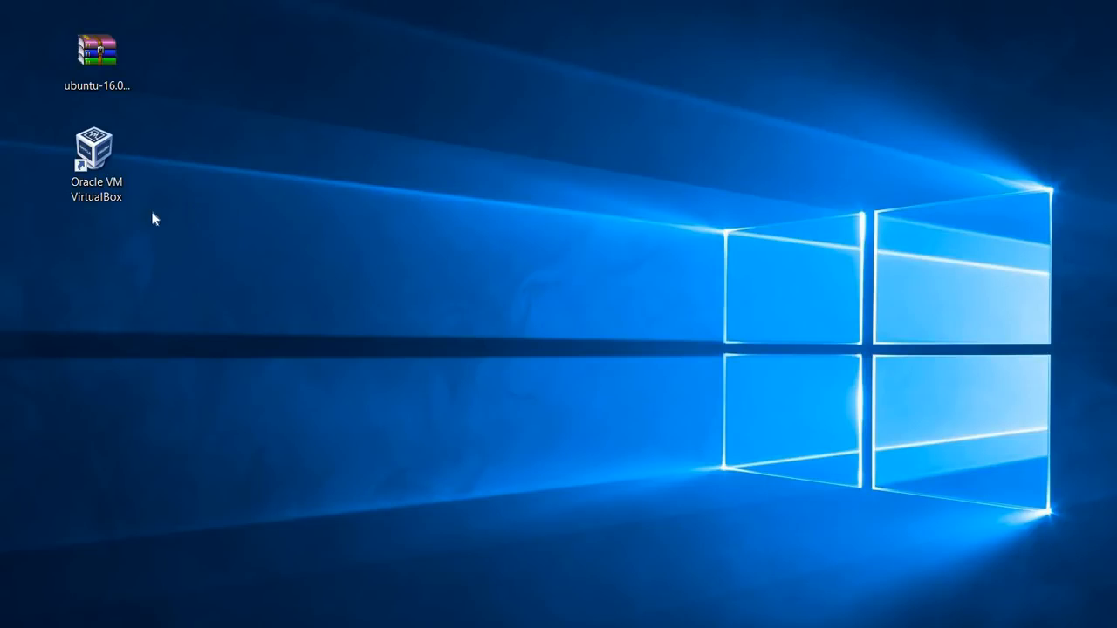
Launch Oracle VM VirtualBox from the desktop and close the duplicate manager window
{"action": "left_click", "coordinate": [108, 159]}
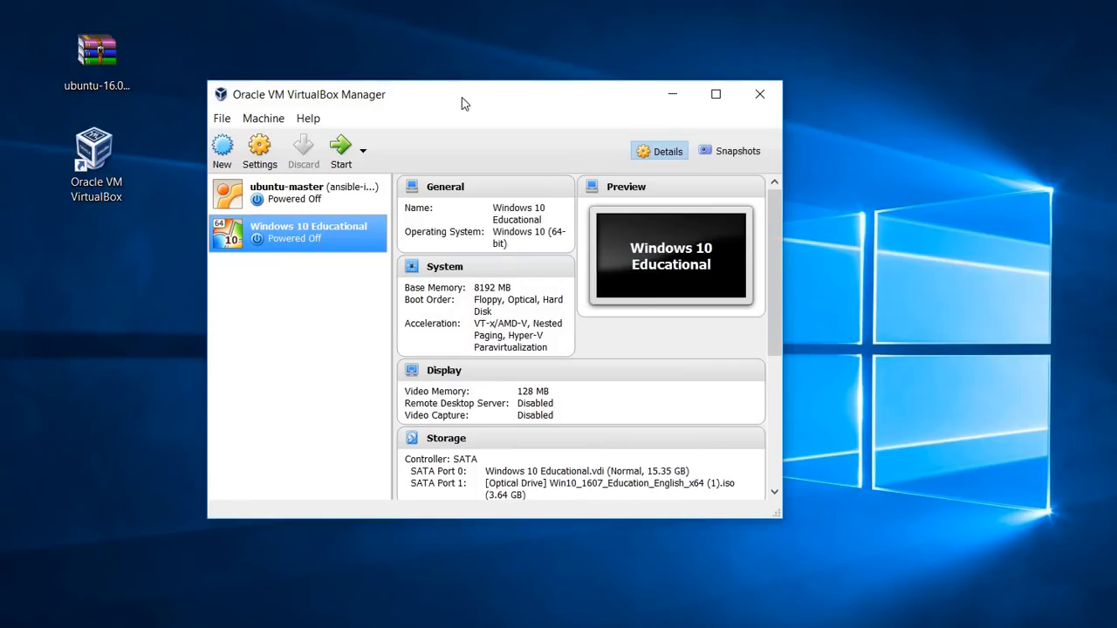
{"action": "left_click_drag", "start_coordinate": [462, 97], "coordinate": [469, 83]}
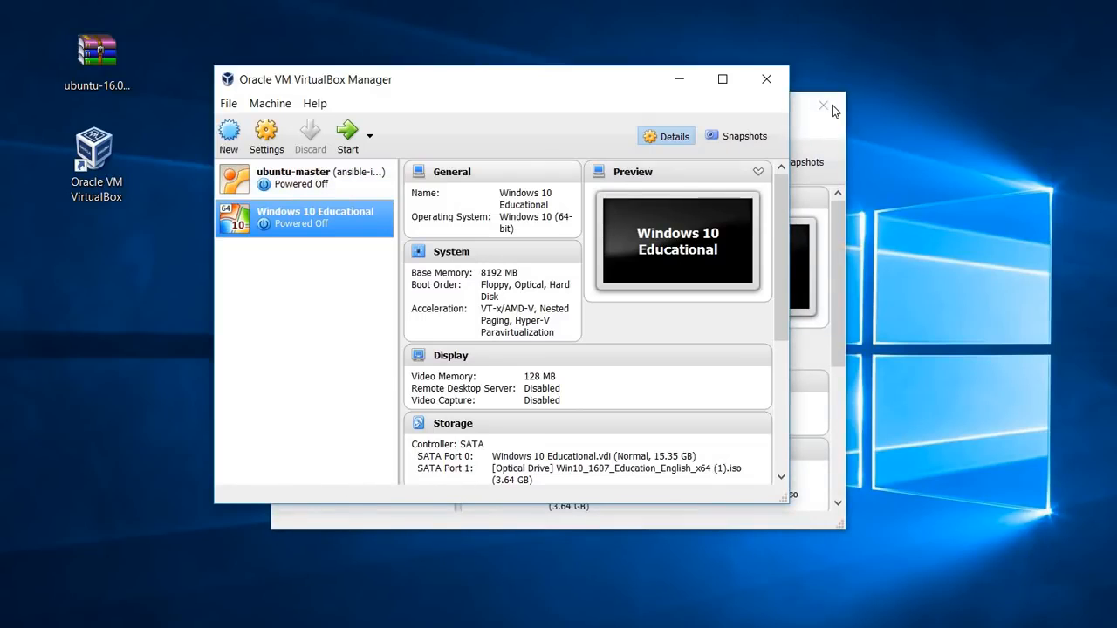
{"action": "left_click", "coordinate": [829, 107]}
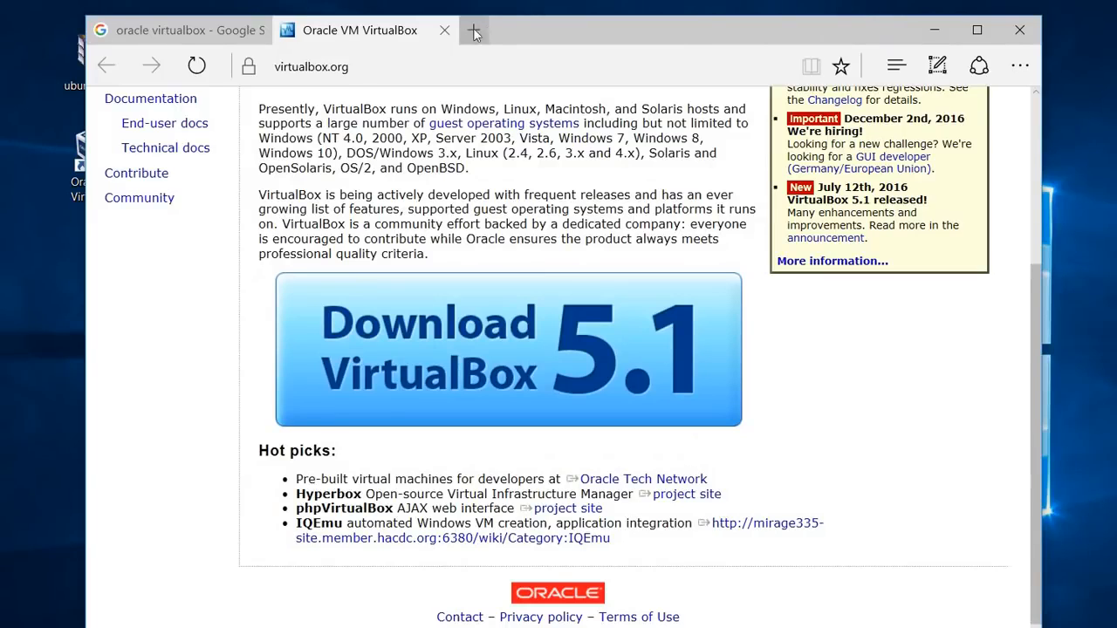
Return to the Google results in the browser and search for "ubuntu 16.04 desktop"
{"action": "left_click", "coordinate": [167, 33]}
{"action": "left_click_drag", "start_coordinate": [331, 118], "coordinate": [159, 116]}
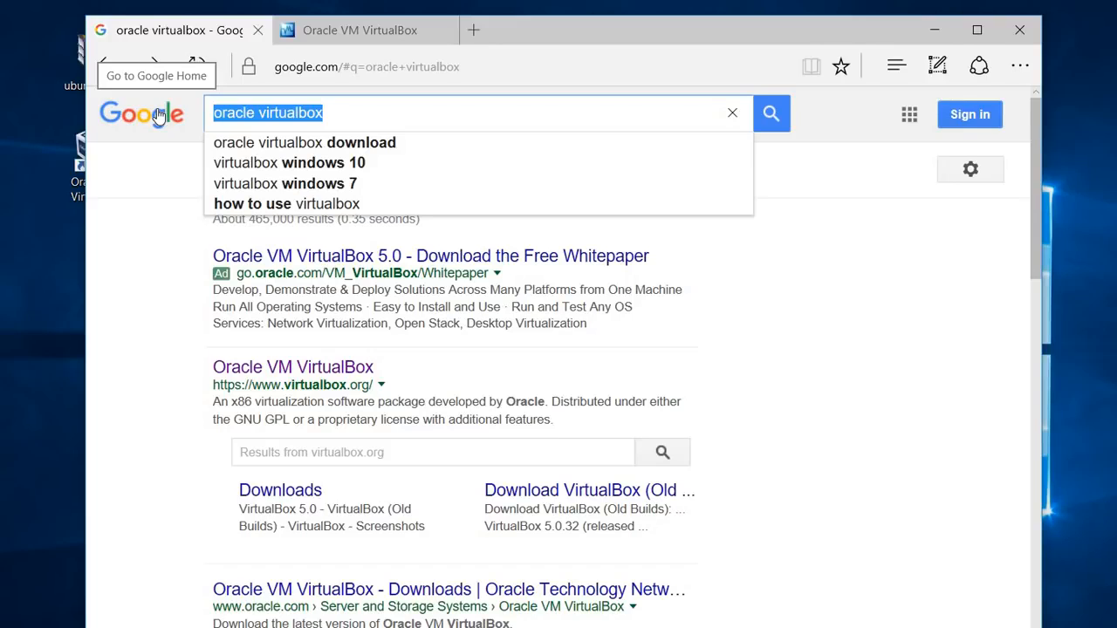
{"action": "type", "text": "ubuntu "}
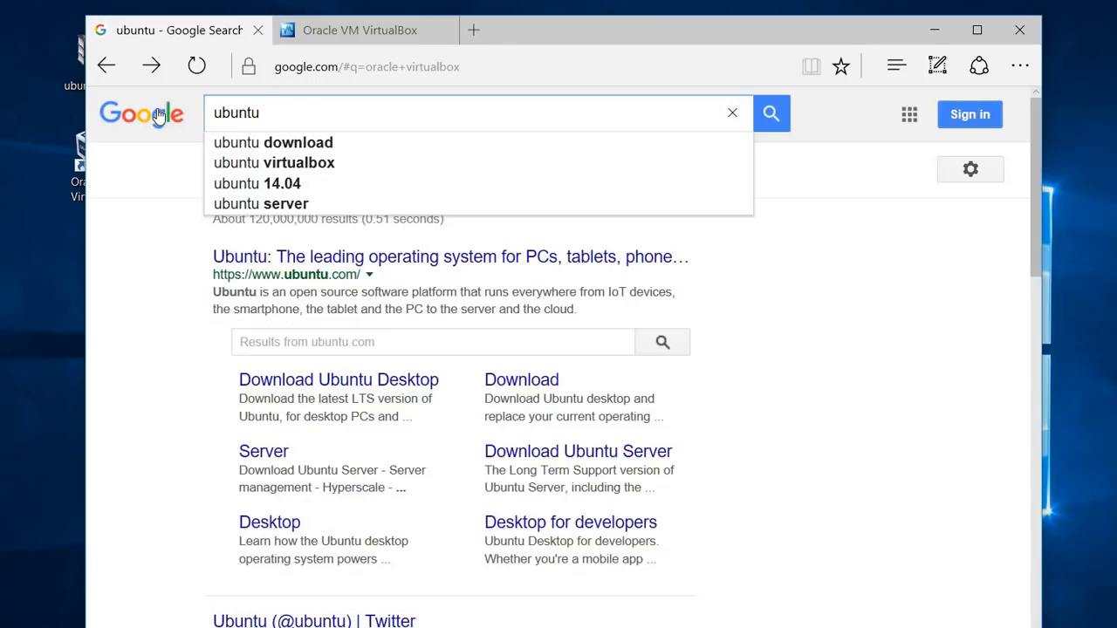
{"action": "type", "text": "16.0"}
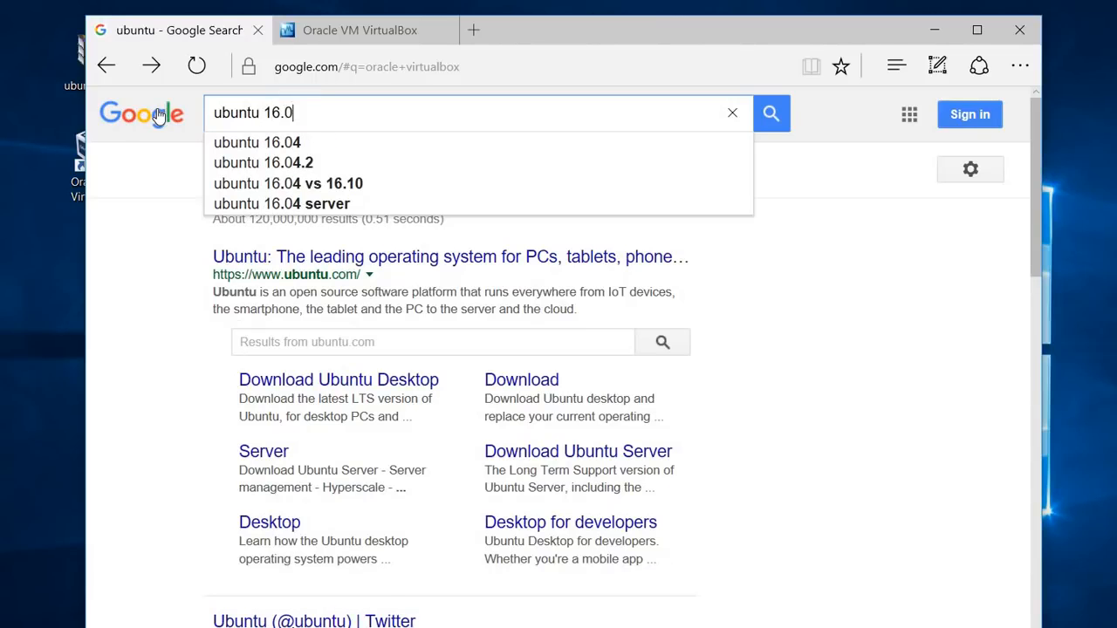
{"action": "type", "text": "4 desktop"}
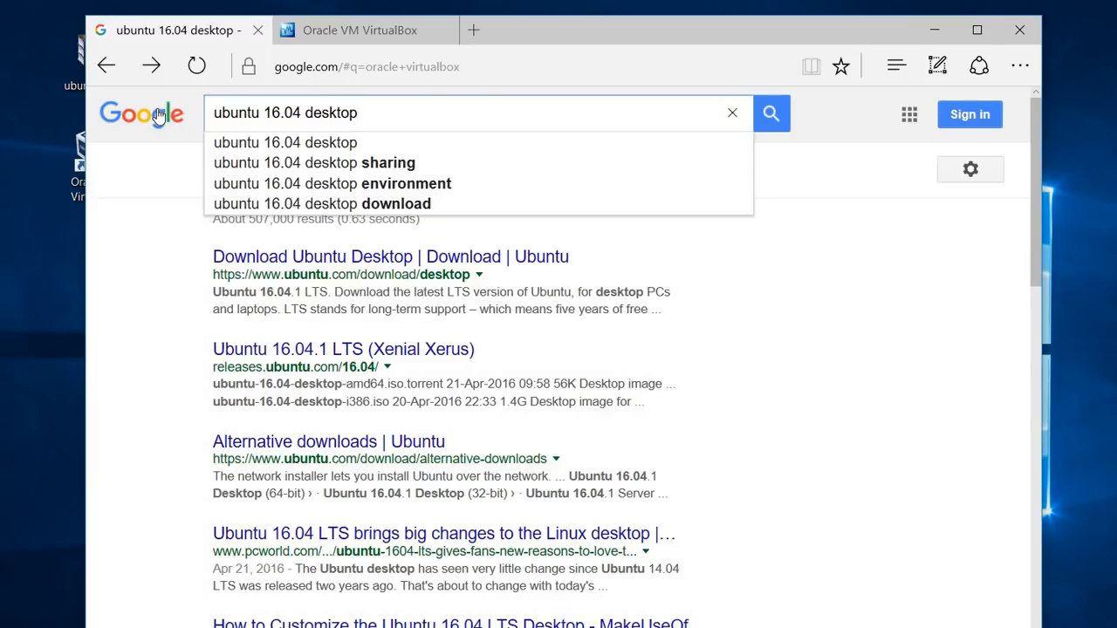
{"action": "key", "text": "Return"}
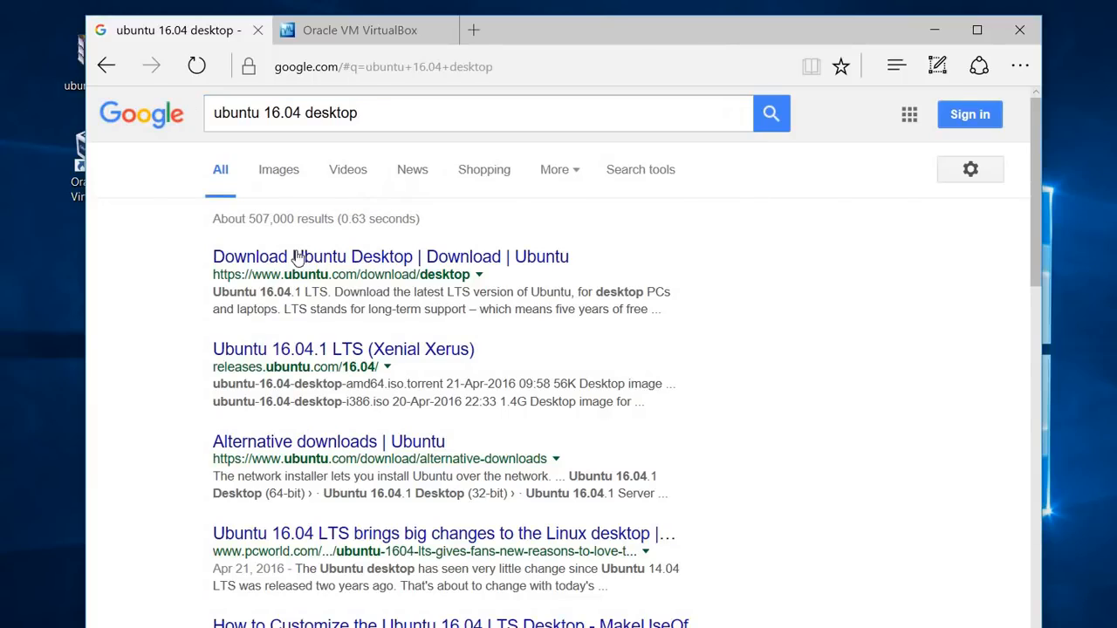
Open the Download Ubuntu Desktop result in a separate tab and look through the download page
{"action": "middle_click", "coordinate": [341, 256]}
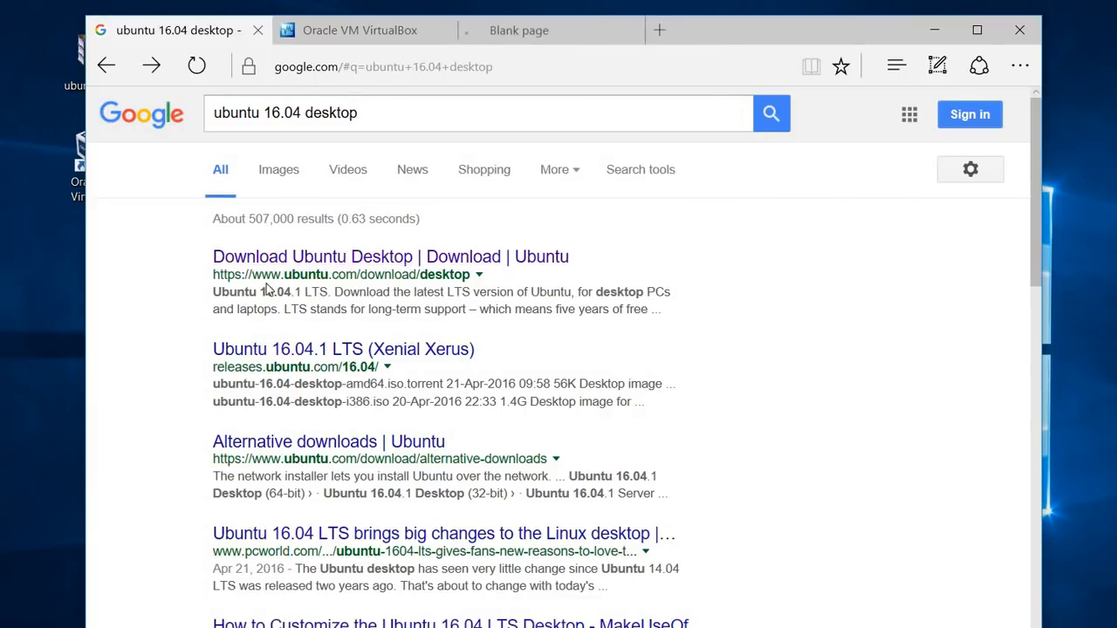
{"action": "left_click", "coordinate": [541, 35]}
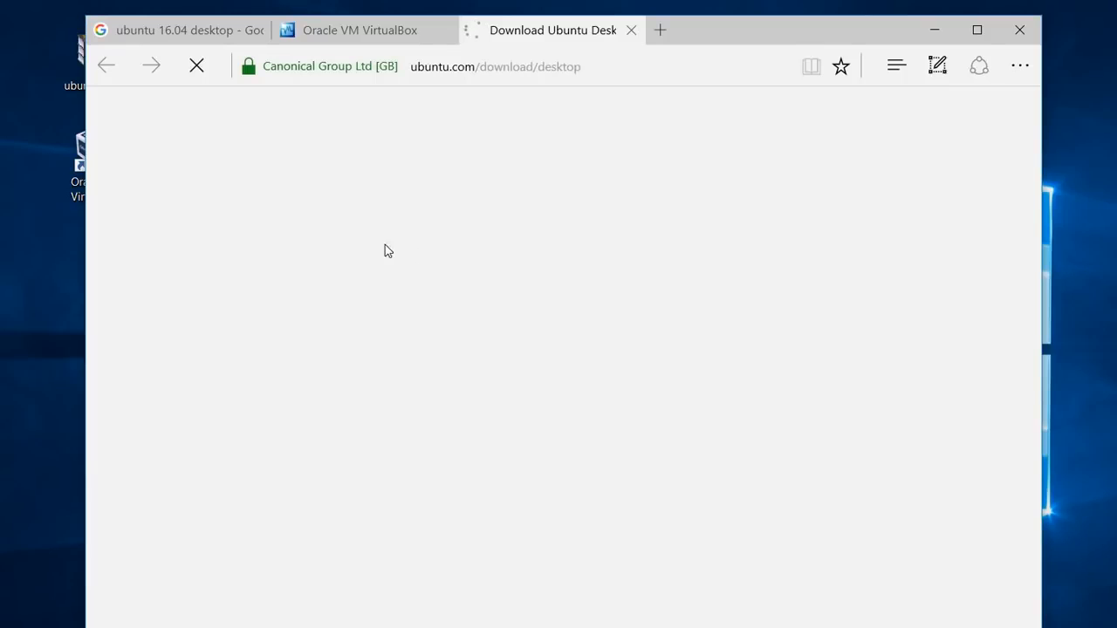
{"action": "scroll", "coordinate": [428, 309], "scroll_direction": "down", "scroll_amount": 4}
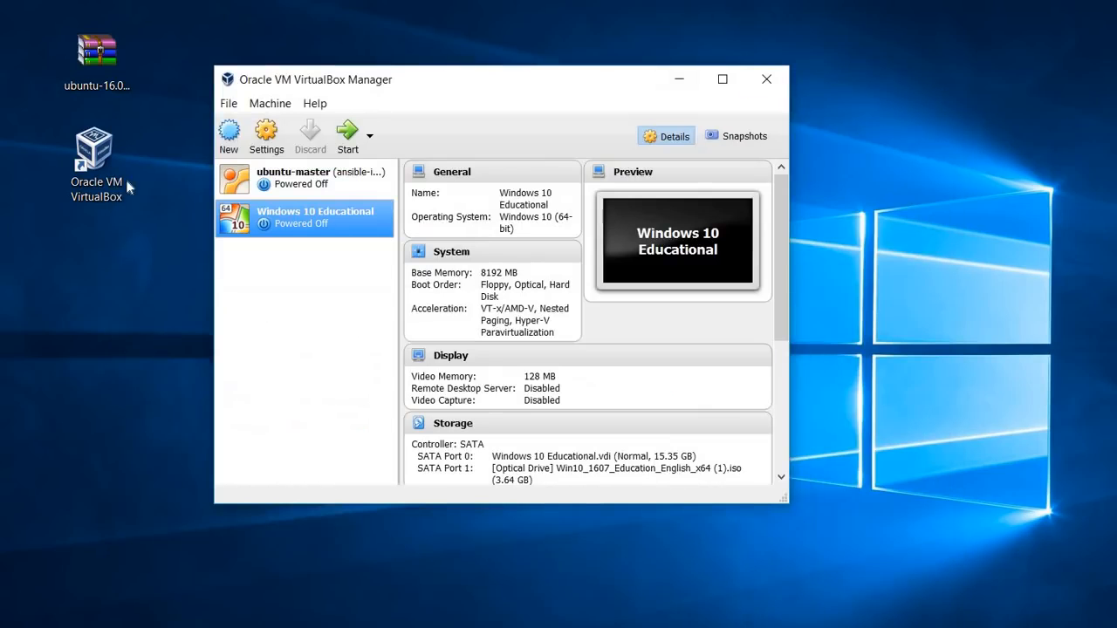
{"action": "left_click", "coordinate": [106, 66]}
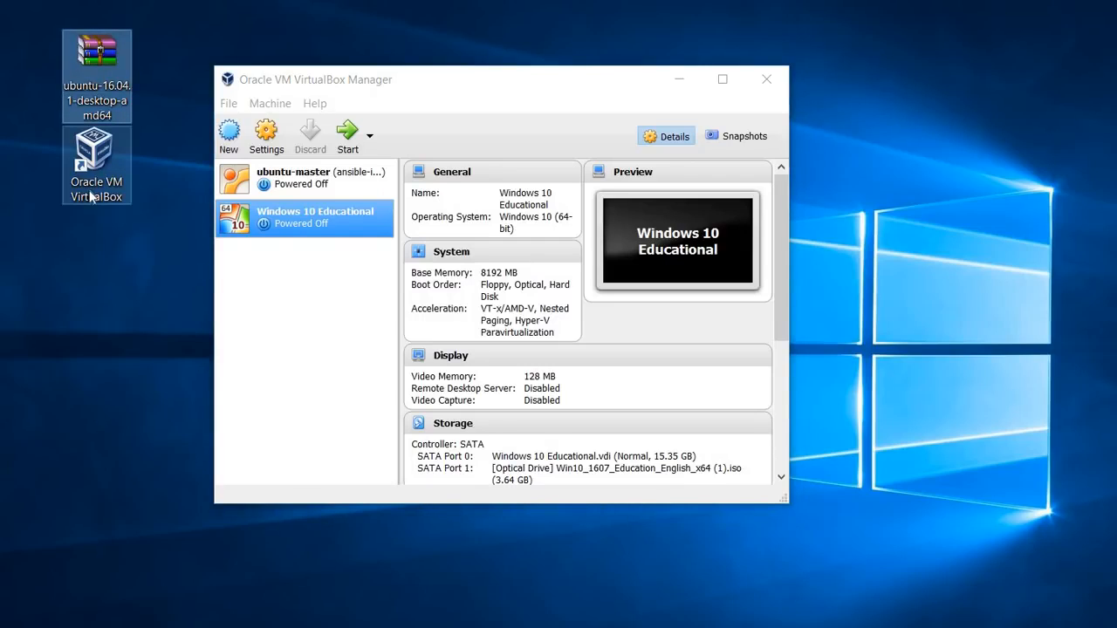
{"action": "left_click", "coordinate": [211, 335]}
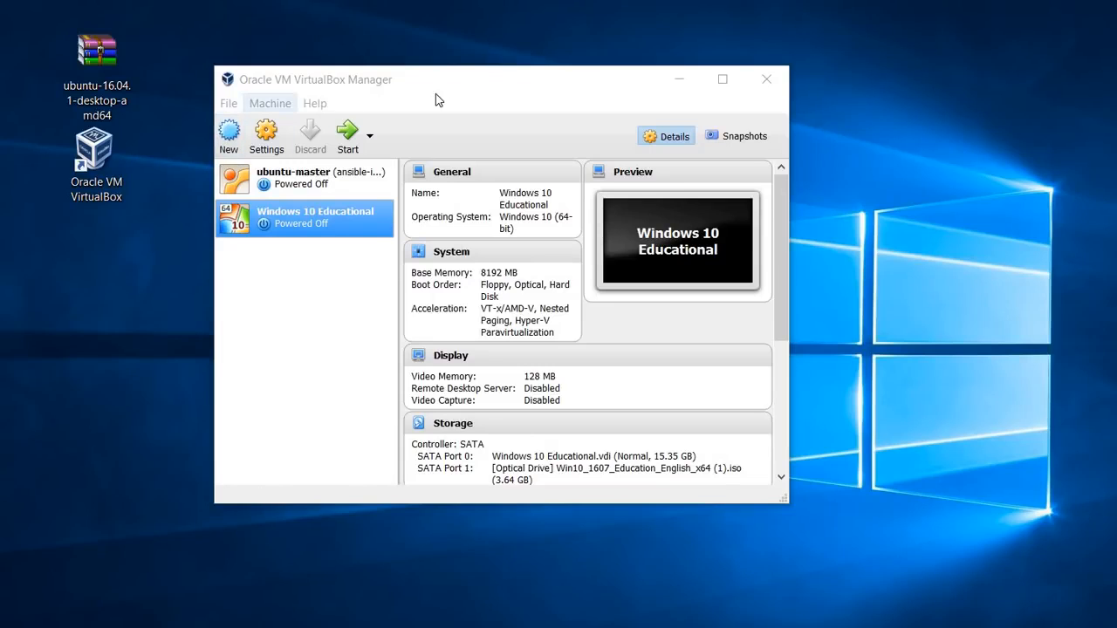
{"action": "left_click", "coordinate": [410, 124]}
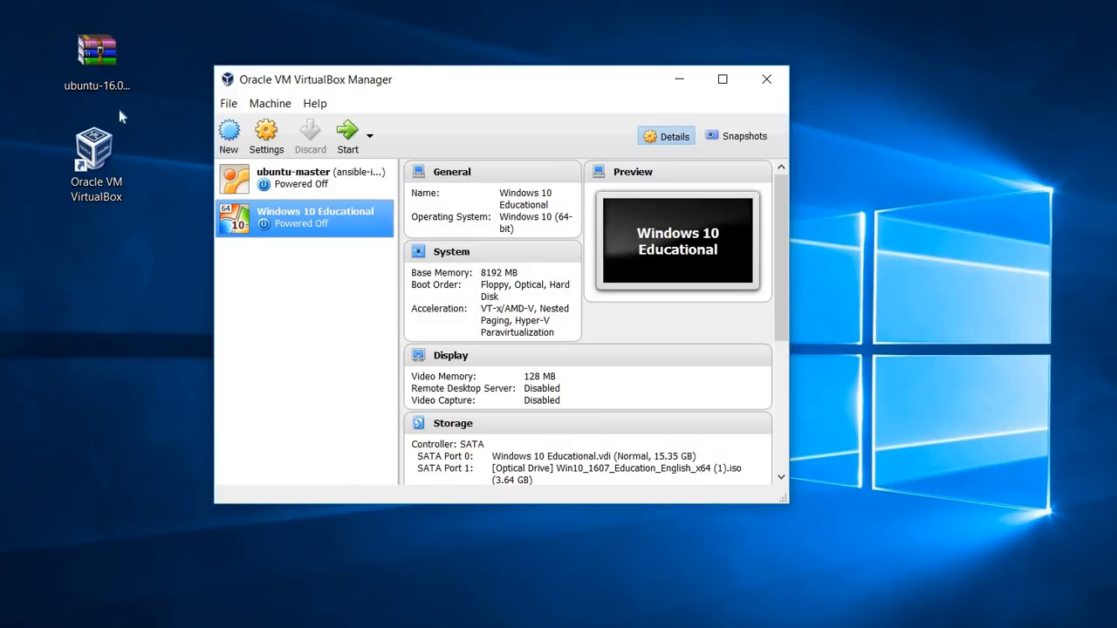
{"action": "left_click", "coordinate": [229, 106]}
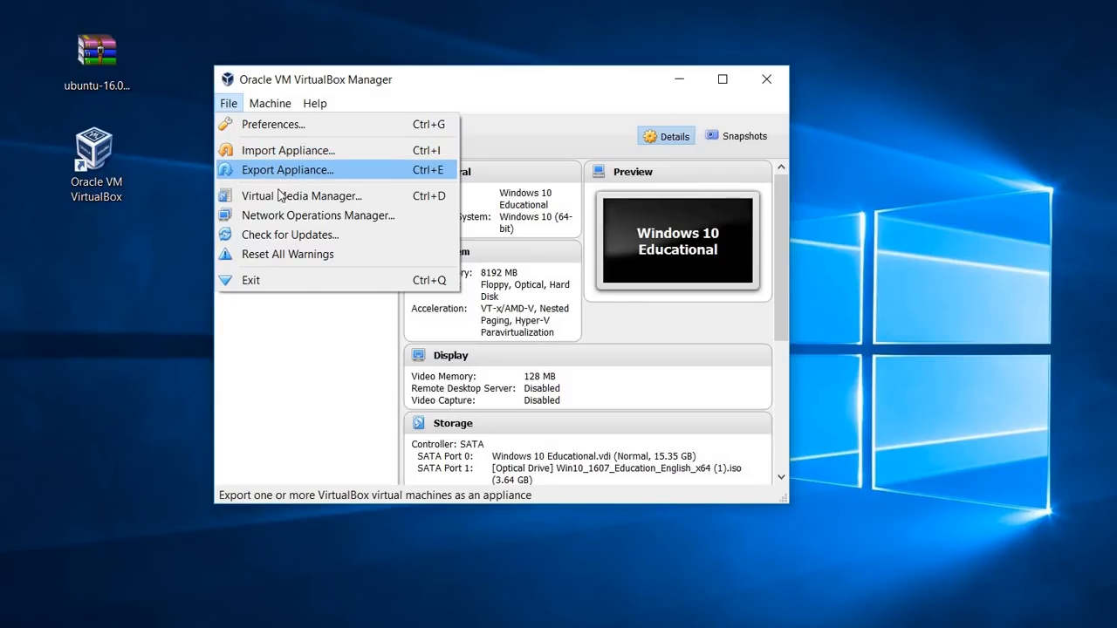
{"action": "left_click", "coordinate": [305, 368]}
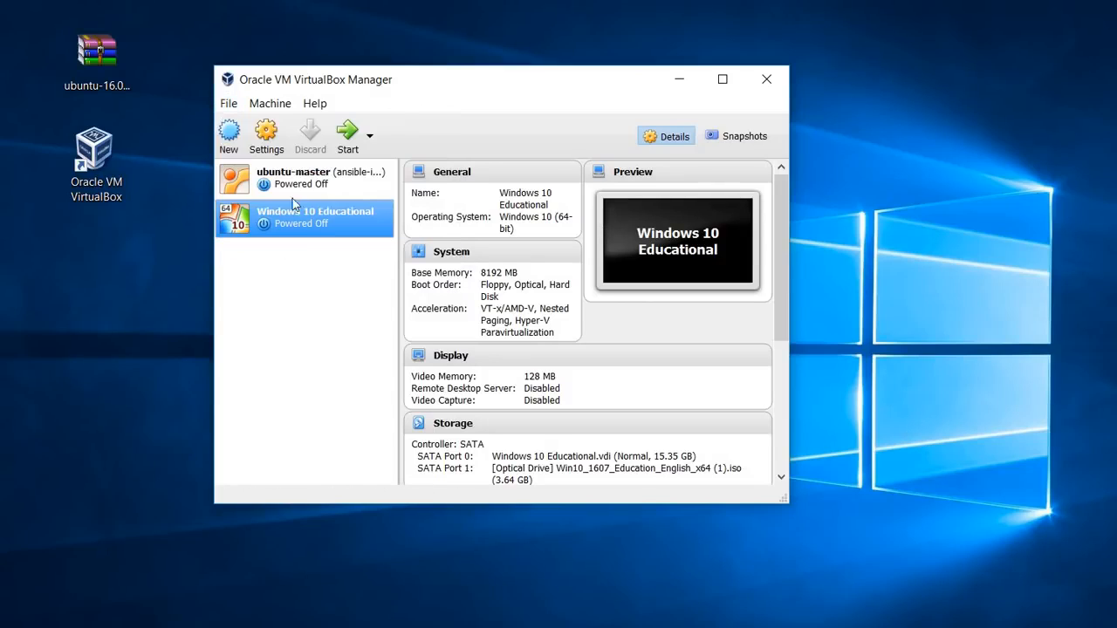
Start a new virtual machine named ubuntu-desktop with type Linux and version Ubuntu (64-bit), and continue to the memory size settings
{"action": "left_click", "coordinate": [231, 144]}
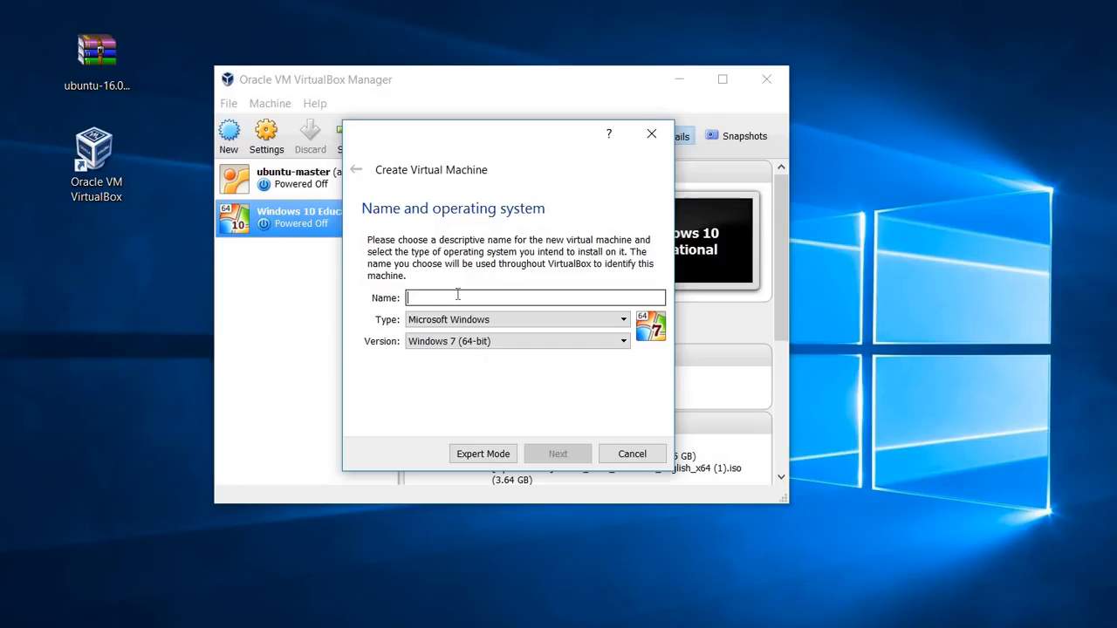
{"action": "type", "text": "ubuntu-d"}
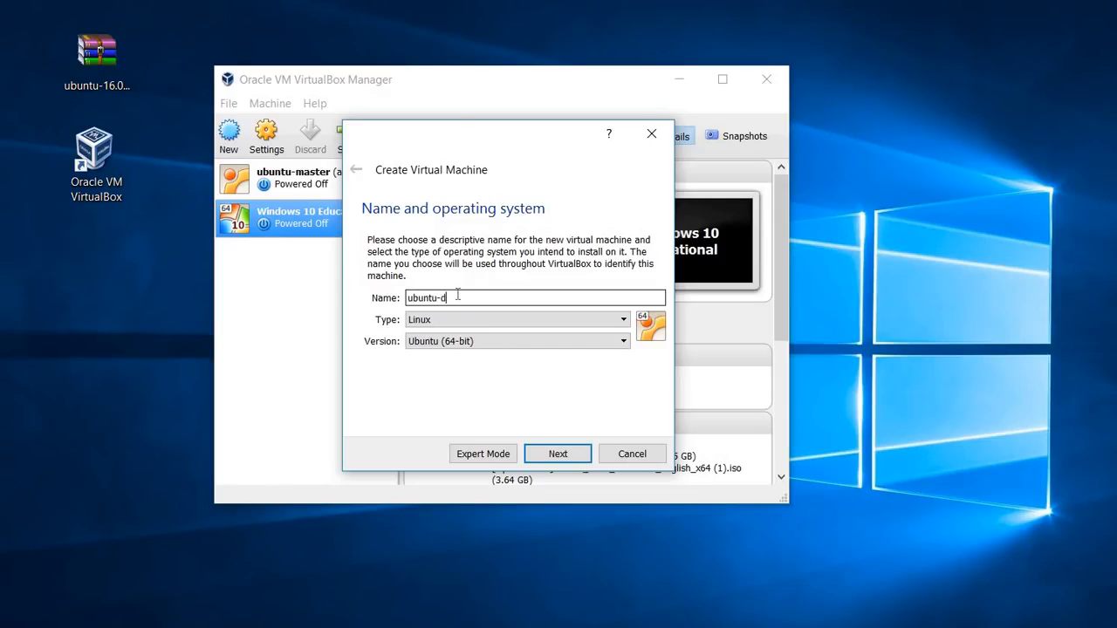
{"action": "type", "text": "esktop"}
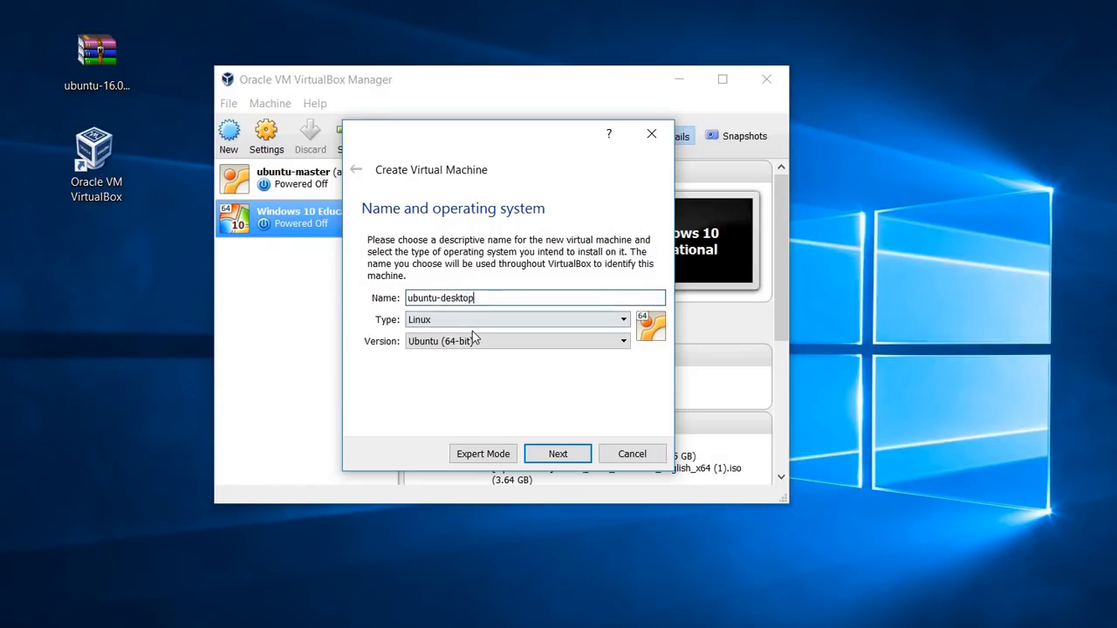
{"action": "left_click", "coordinate": [474, 323]}
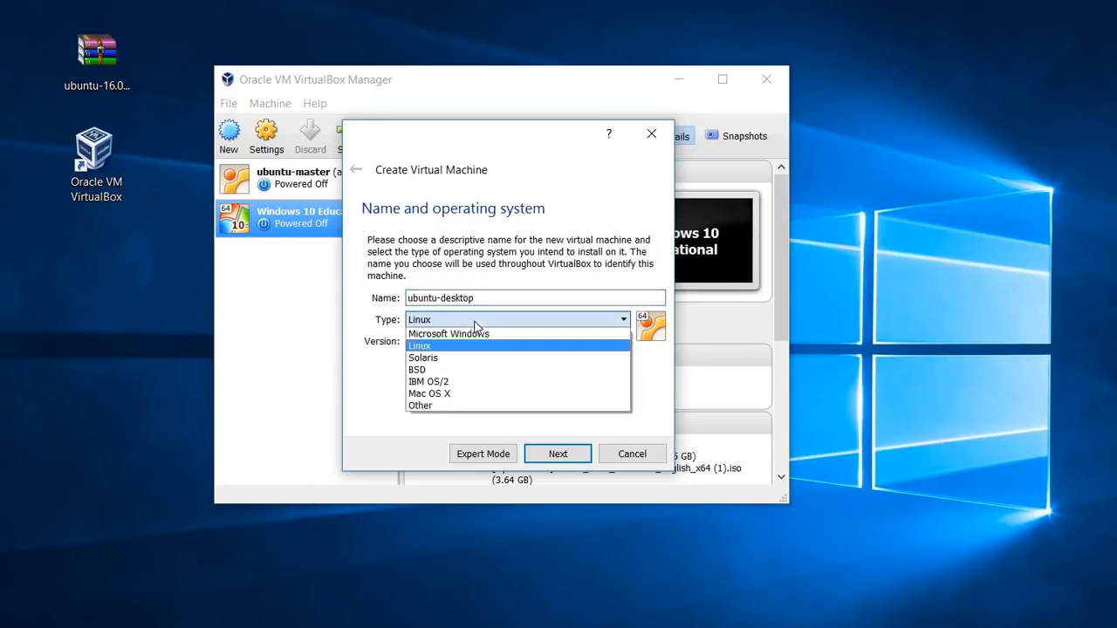
{"action": "left_click", "coordinate": [429, 348]}
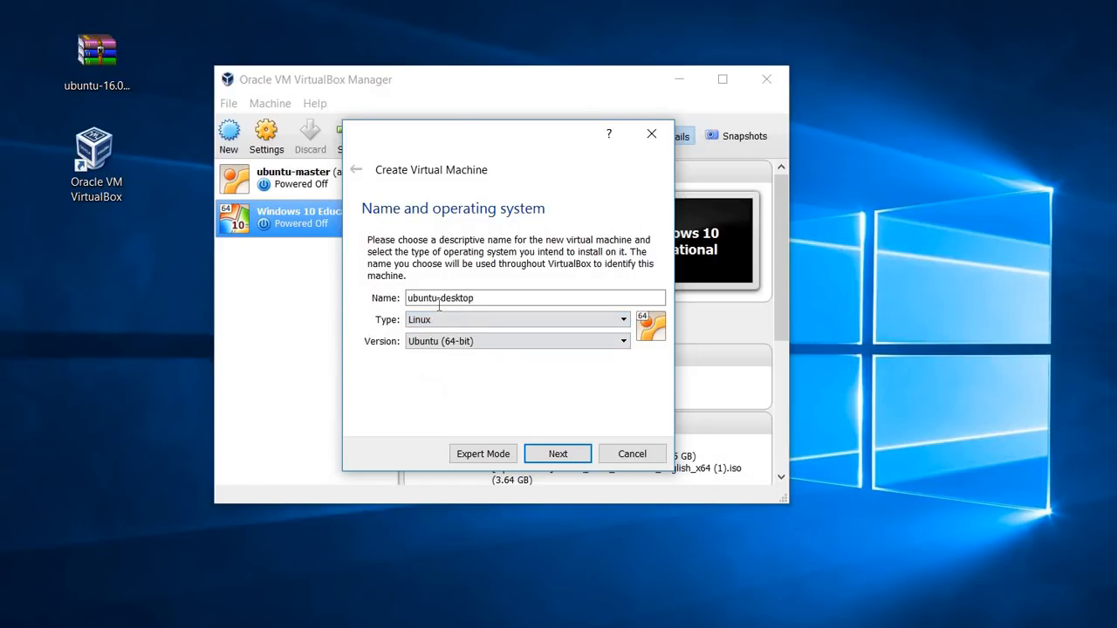
{"action": "left_click", "coordinate": [115, 83]}
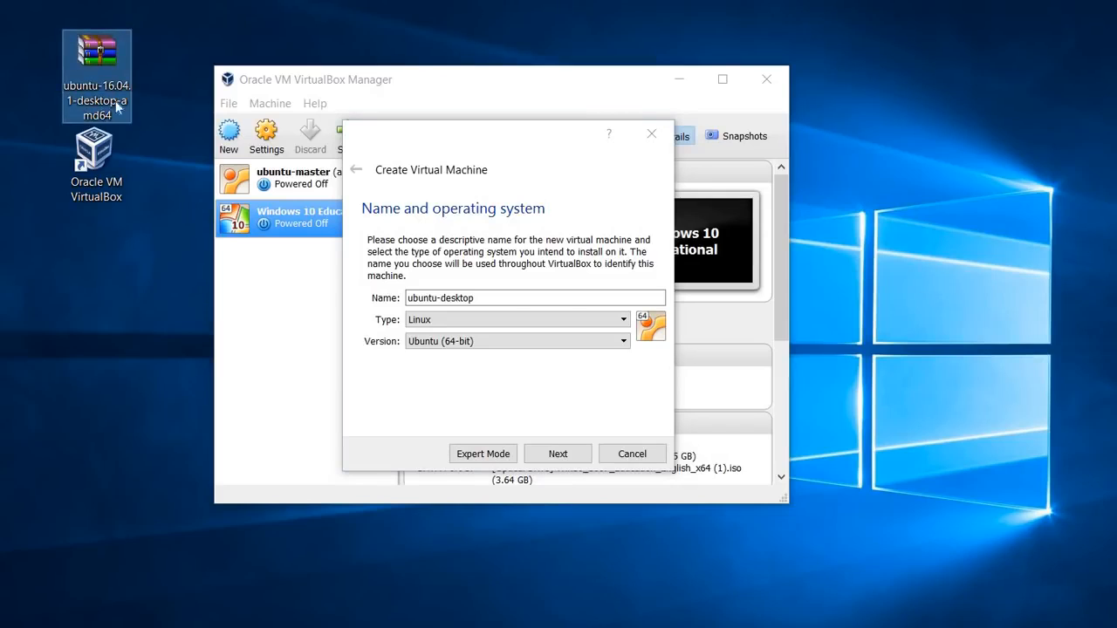
{"action": "left_click", "coordinate": [435, 342]}
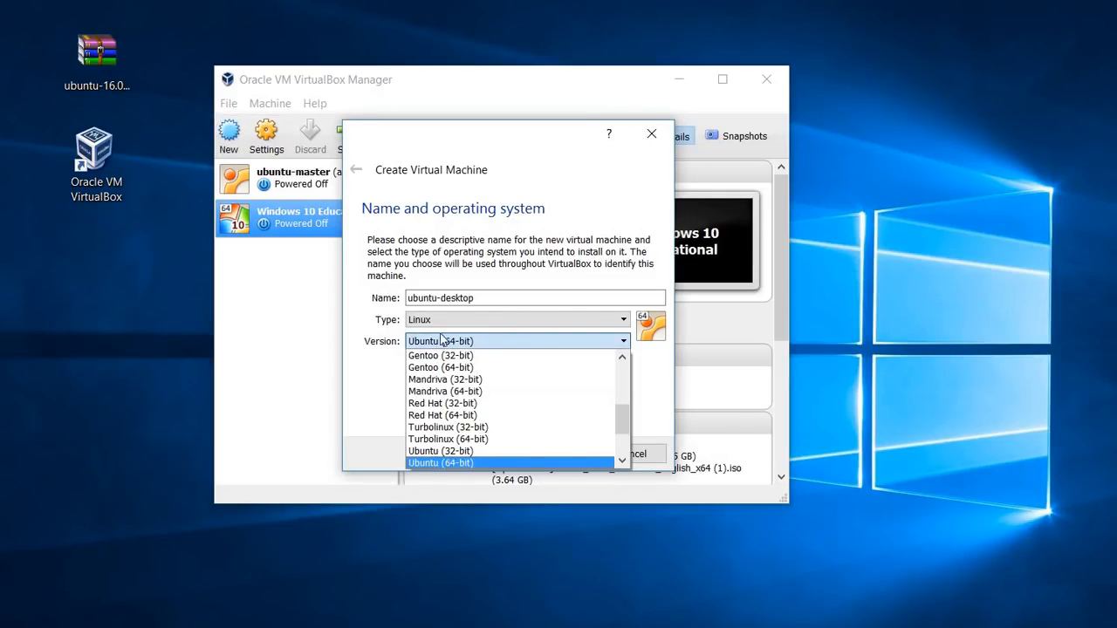
{"action": "left_click", "coordinate": [445, 340]}
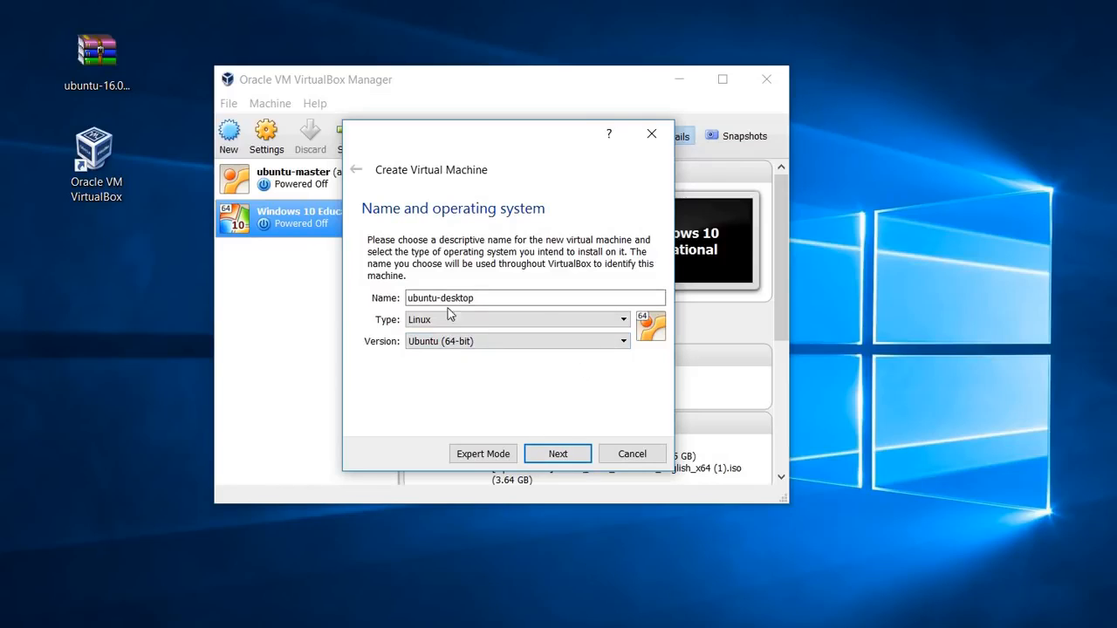
{"action": "left_click", "coordinate": [558, 458]}
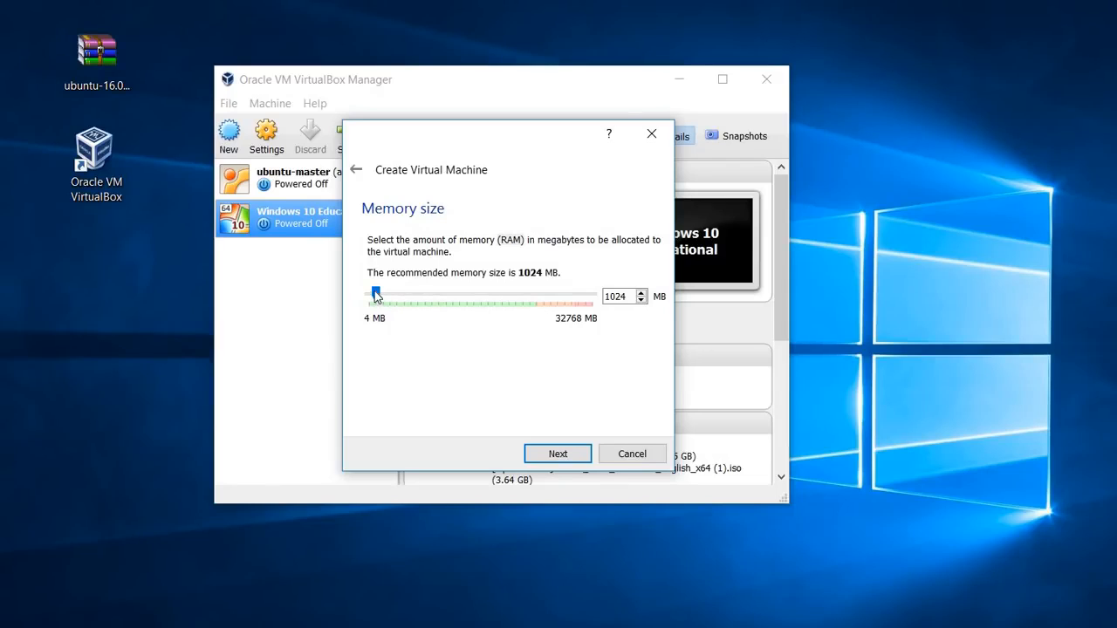
Set the new machine's memory size to 8870 MB and continue to the hard disk settings
{"action": "left_click_drag", "start_coordinate": [389, 297], "coordinate": [421, 297]}
{"action": "left_click_drag", "start_coordinate": [397, 293], "coordinate": [389, 293]}
{"action": "left_click", "coordinate": [436, 293]}
{"action": "left_click_drag", "start_coordinate": [430, 288], "coordinate": [428, 288]}
{"action": "left_click", "coordinate": [643, 301]}
{"action": "left_click", "coordinate": [622, 297]}
{"action": "key", "text": "BackSpace"}
{"action": "type", "text": "0"}
{"action": "left_click", "coordinate": [559, 455]}
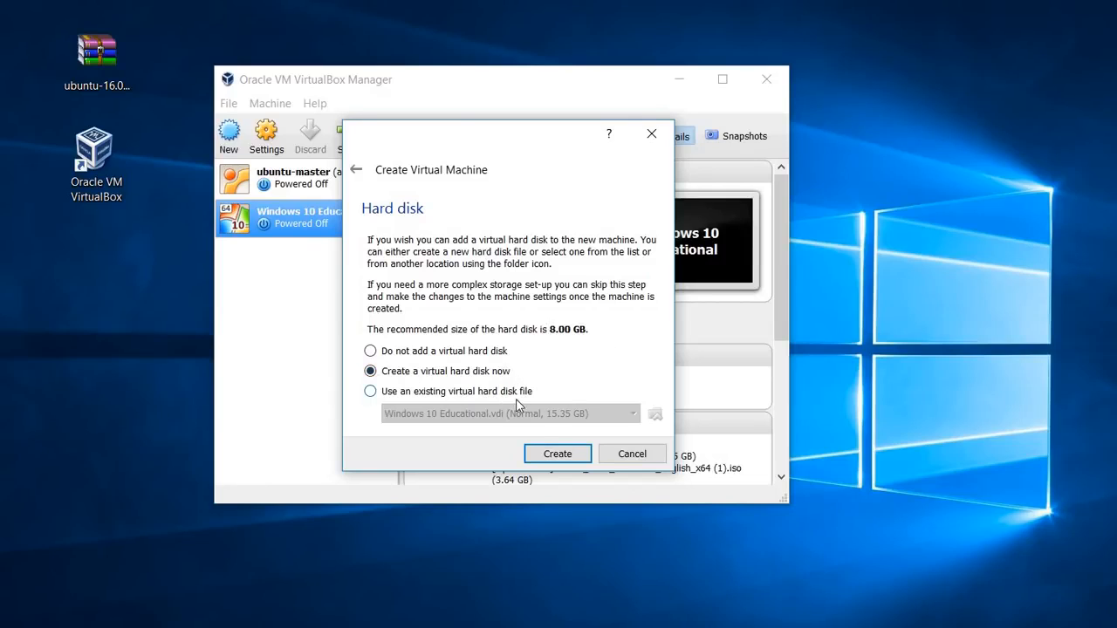
Create a new virtual hard disk of type VDI with fixed size storage, continuing to the file location and size settings
{"action": "left_click", "coordinate": [551, 455]}
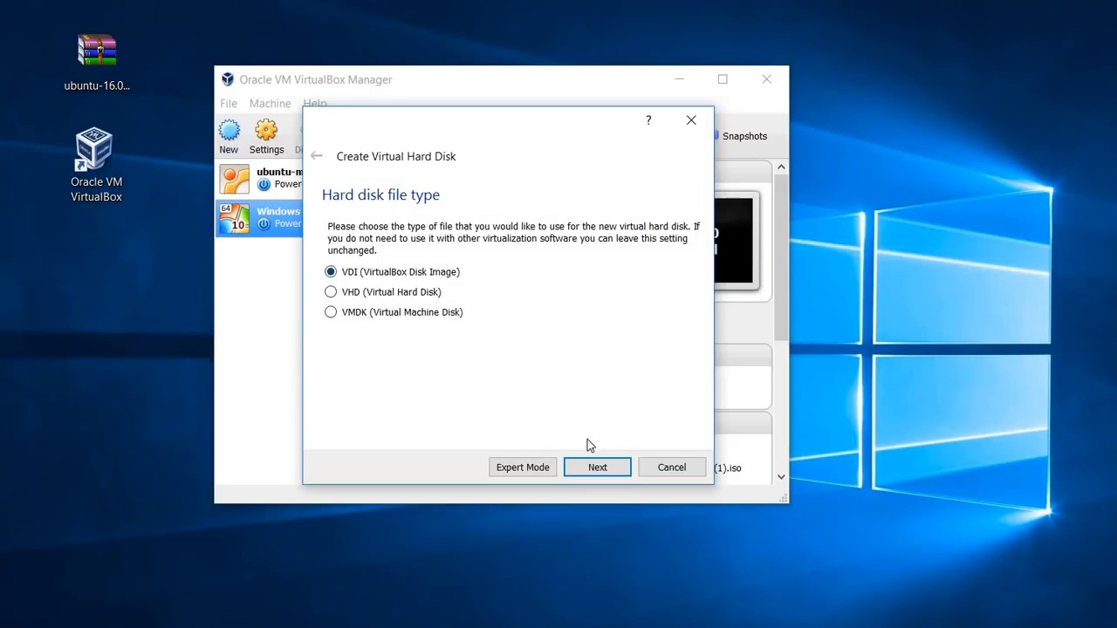
{"action": "left_click", "coordinate": [589, 468]}
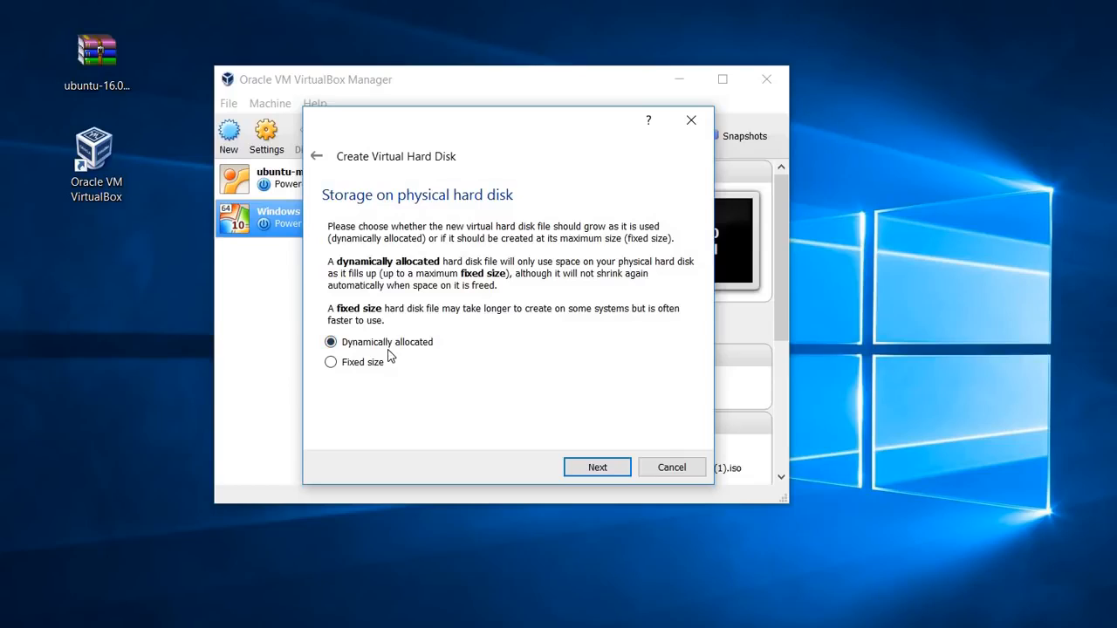
{"action": "left_click", "coordinate": [365, 365]}
{"action": "left_click", "coordinate": [574, 469]}
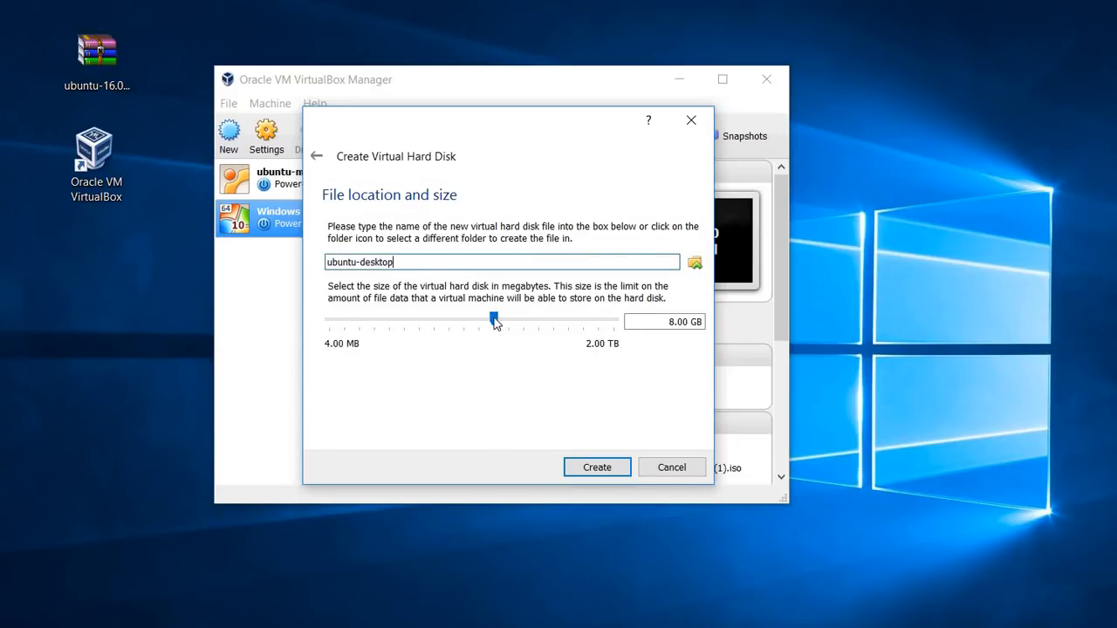
Set the virtual hard disk's size to 20.28 GB and create the disk
{"action": "left_click_drag", "start_coordinate": [495, 321], "coordinate": [514, 320]}
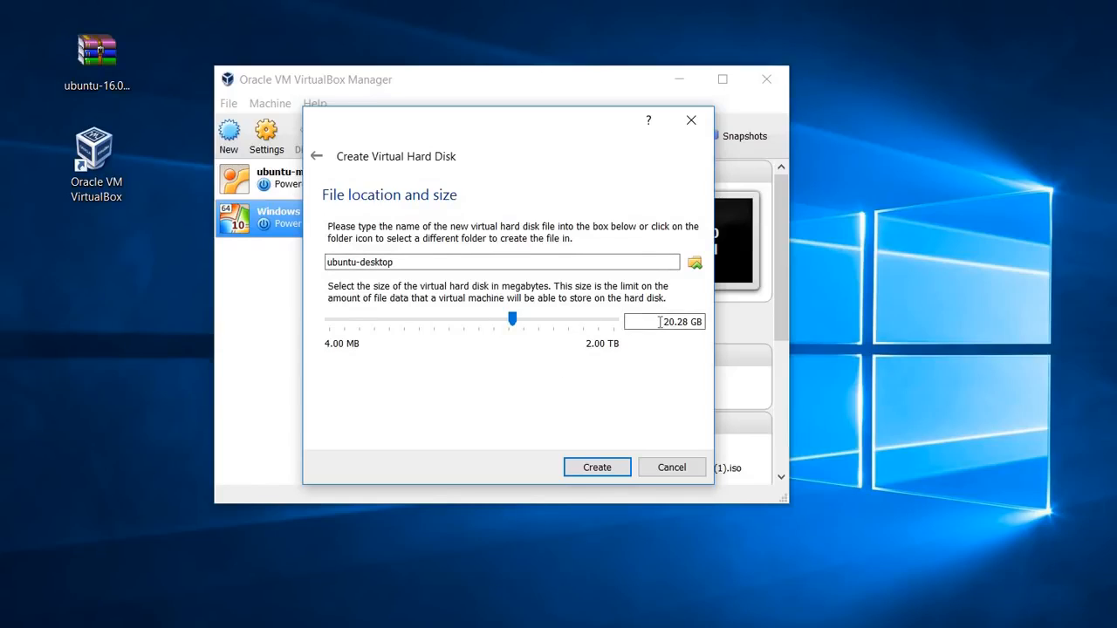
{"action": "left_click_drag", "start_coordinate": [660, 322], "coordinate": [689, 323]}
{"action": "left_click", "coordinate": [587, 472]}
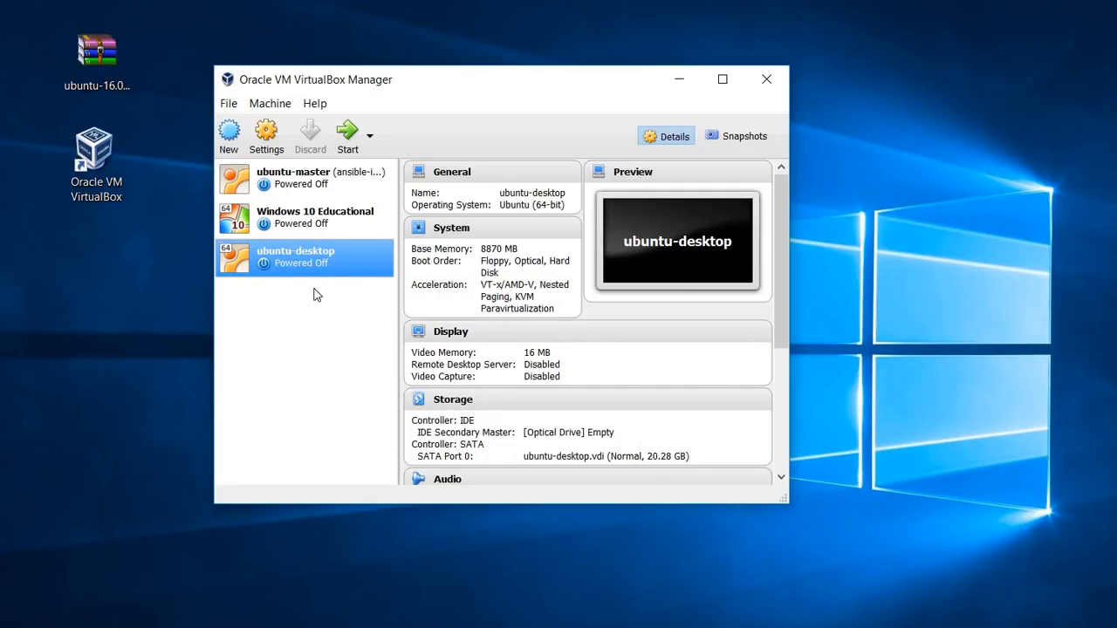
Boot the ubuntu-desktop virtual machine with a normal start
{"action": "double_click", "coordinate": [313, 255]}
{"action": "right_click", "coordinate": [312, 255]}
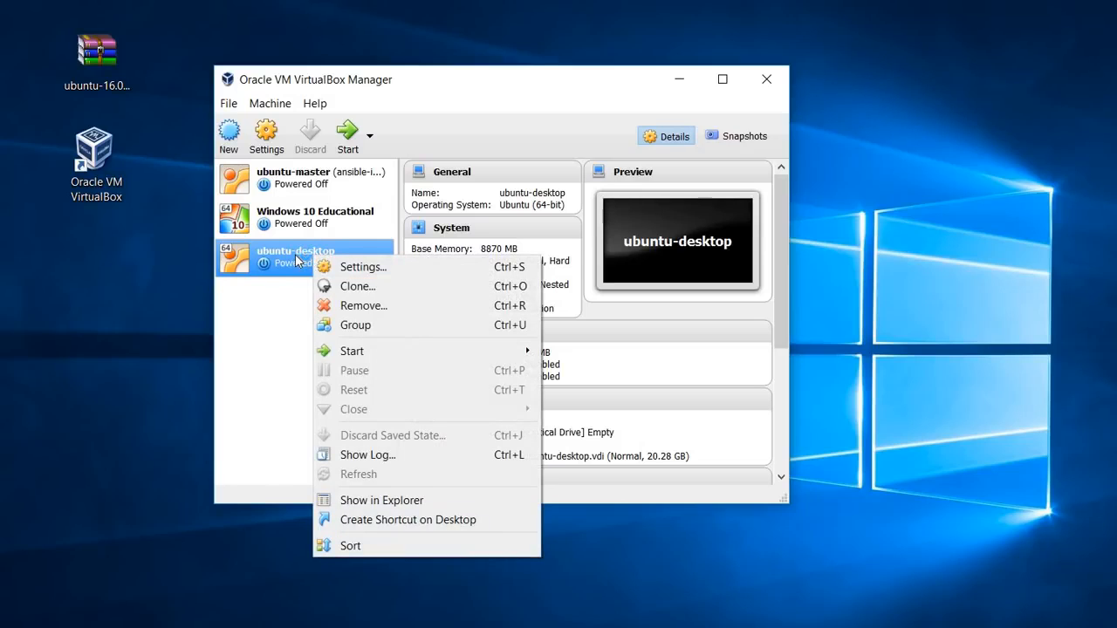
{"action": "mouse_move", "coordinate": [432, 353]}
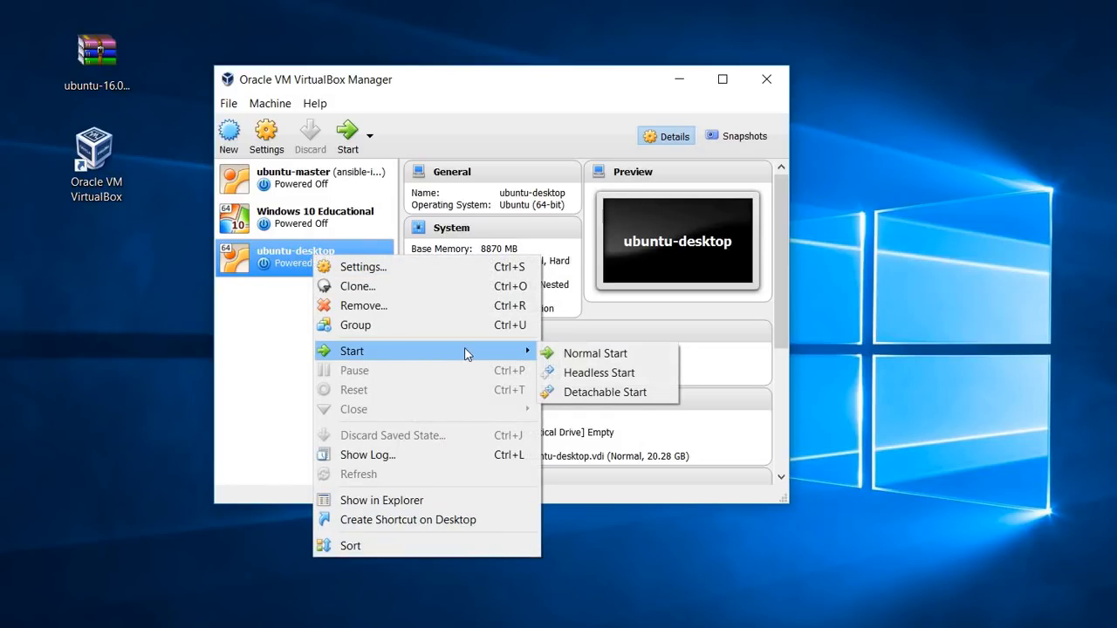
{"action": "right_click", "coordinate": [289, 263]}
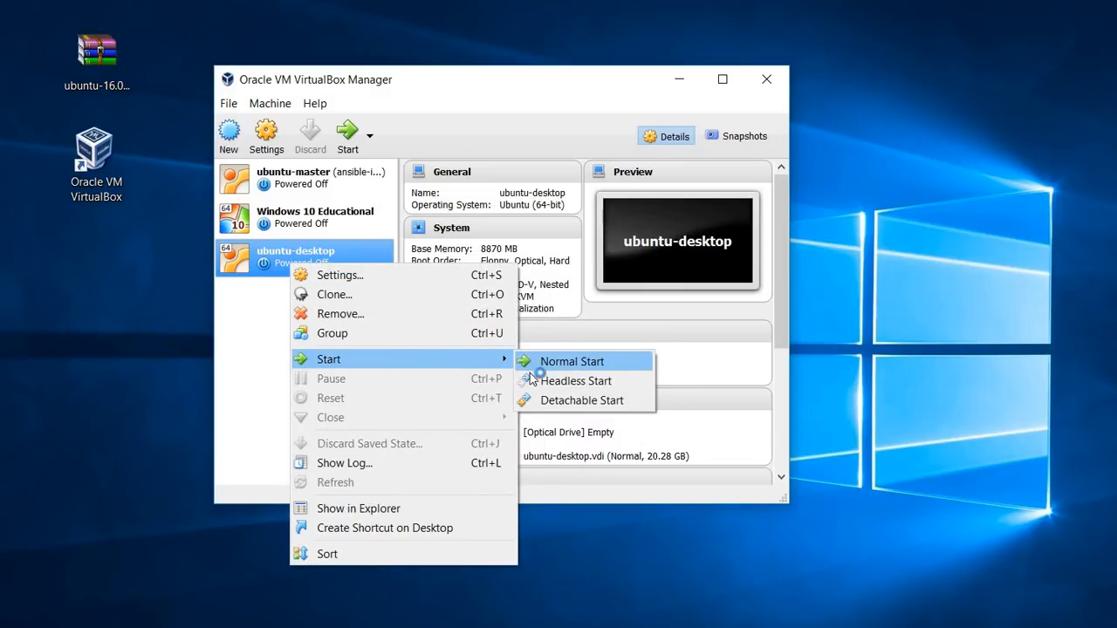
{"action": "left_click", "coordinate": [530, 368]}
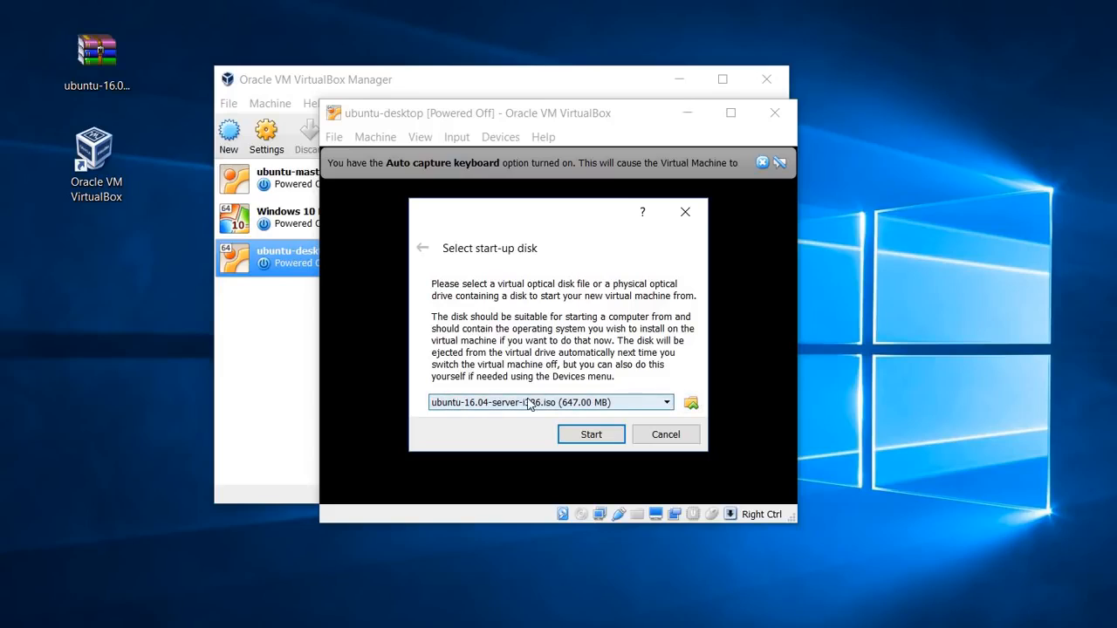
Choose ubuntu-16.04.1-desktop-amd64 from the Desktop folder as the start-up disk and start the machine from it
{"action": "left_click", "coordinate": [601, 406]}
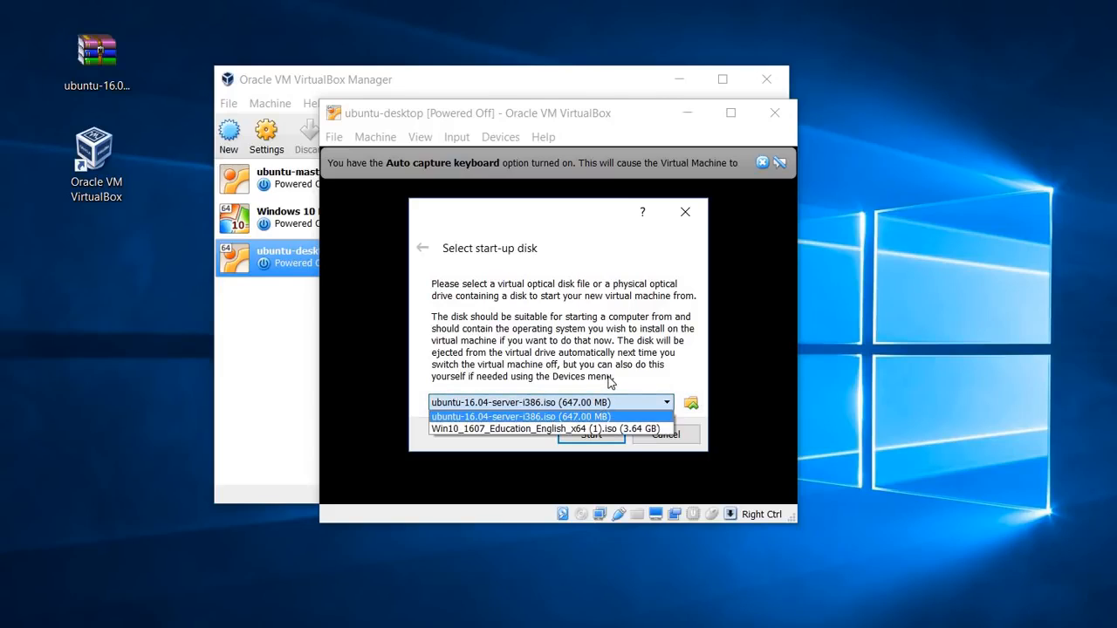
{"action": "left_click", "coordinate": [609, 375]}
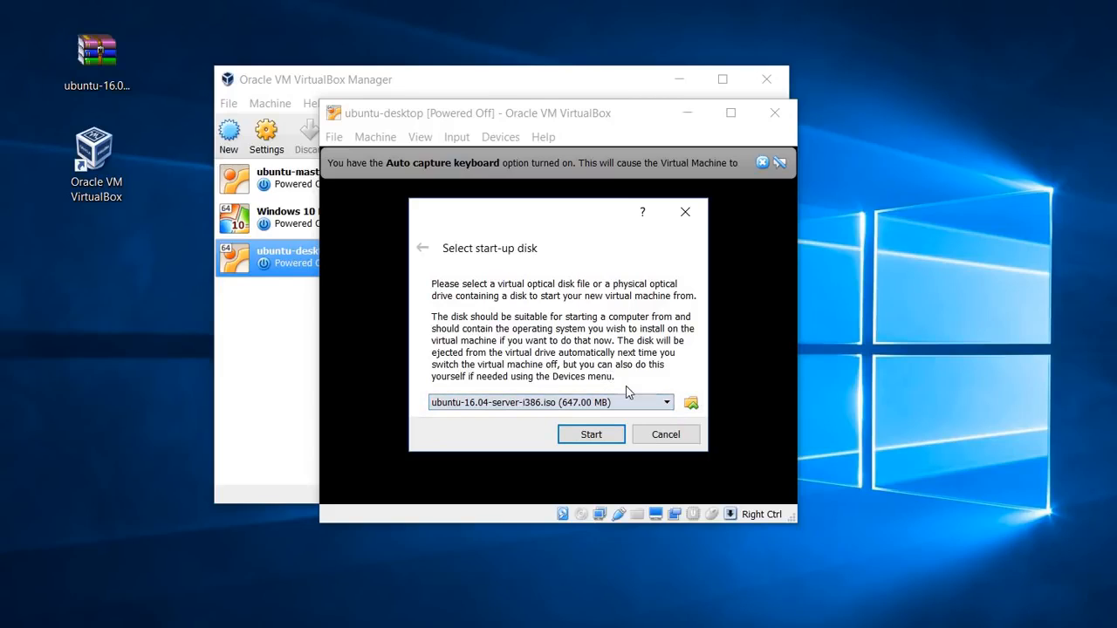
{"action": "left_click", "coordinate": [690, 405]}
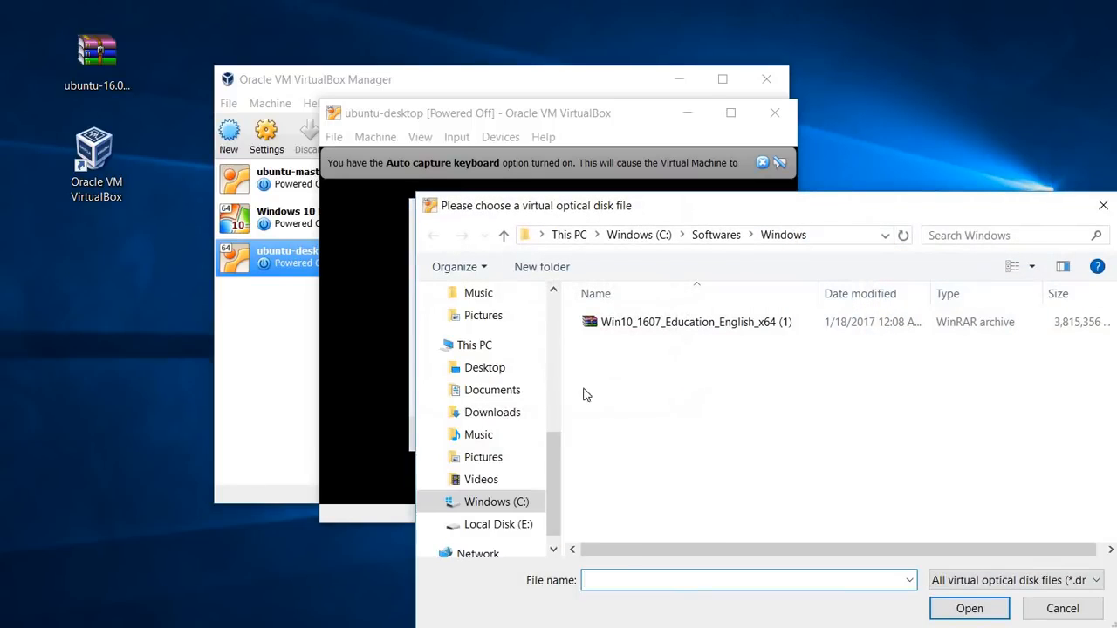
{"action": "left_click", "coordinate": [496, 369]}
{"action": "left_click", "coordinate": [685, 347]}
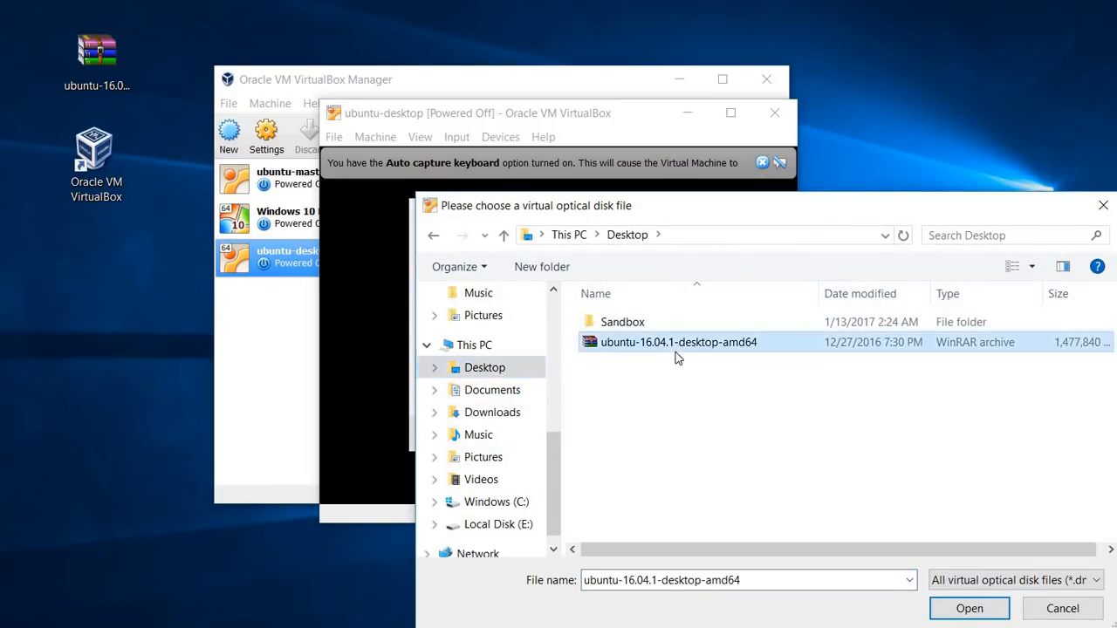
{"action": "double_click", "coordinate": [692, 346]}
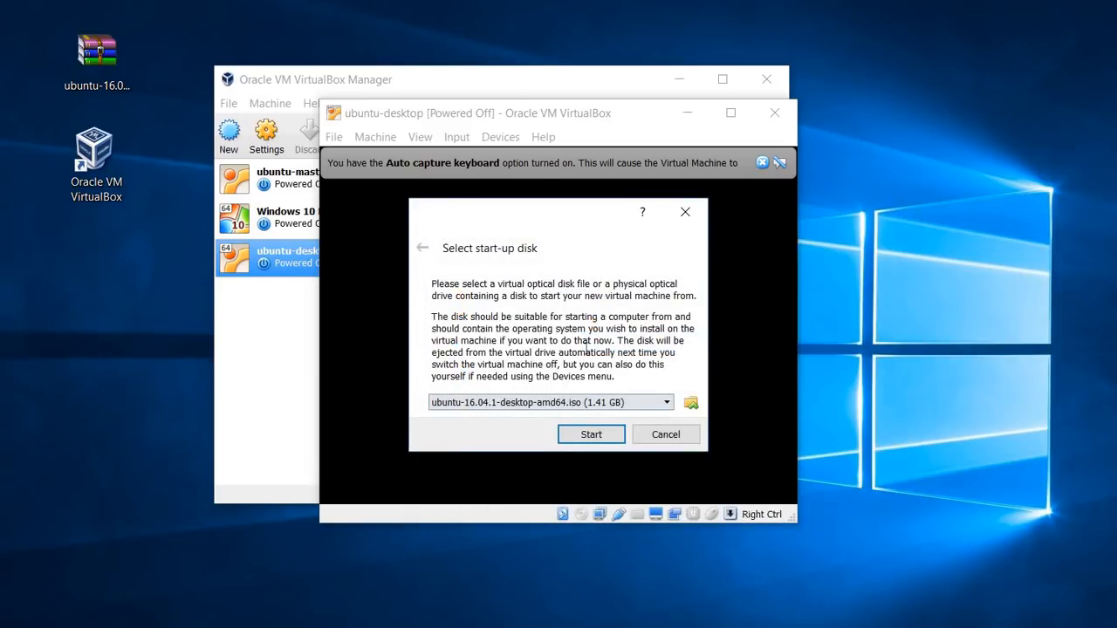
{"action": "left_click", "coordinate": [584, 435]}
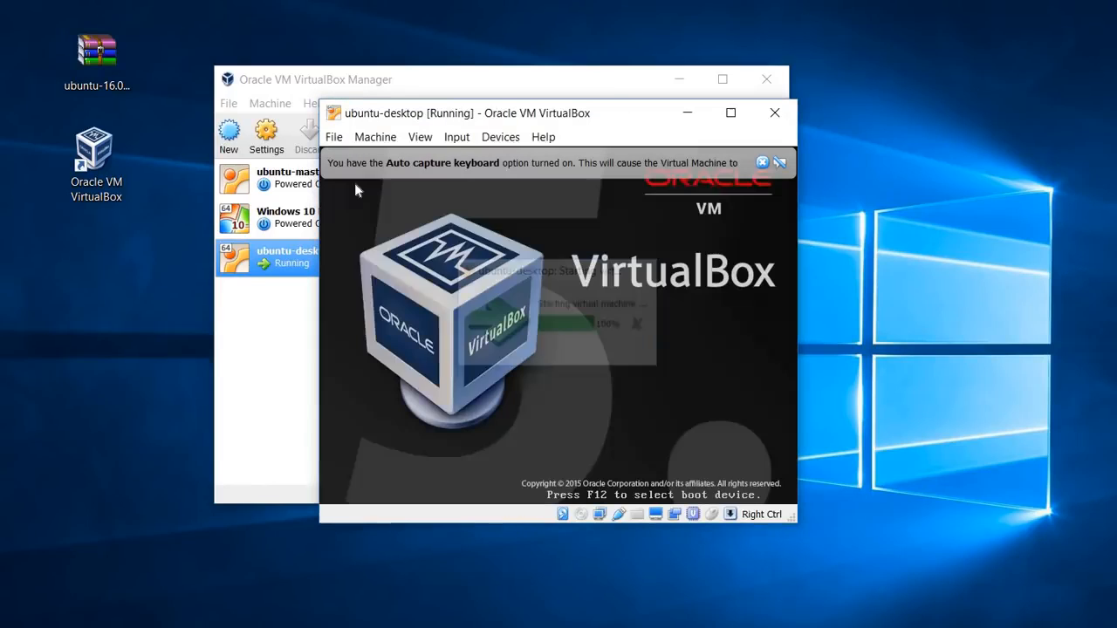
Dismiss the mouse pointer integration notice and reposition the virtual machine window so the whole guest screen fits on the desktop
{"action": "left_click_drag", "start_coordinate": [321, 98], "coordinate": [70, 56]}
{"action": "left_click_drag", "start_coordinate": [794, 518], "coordinate": [945, 599]}
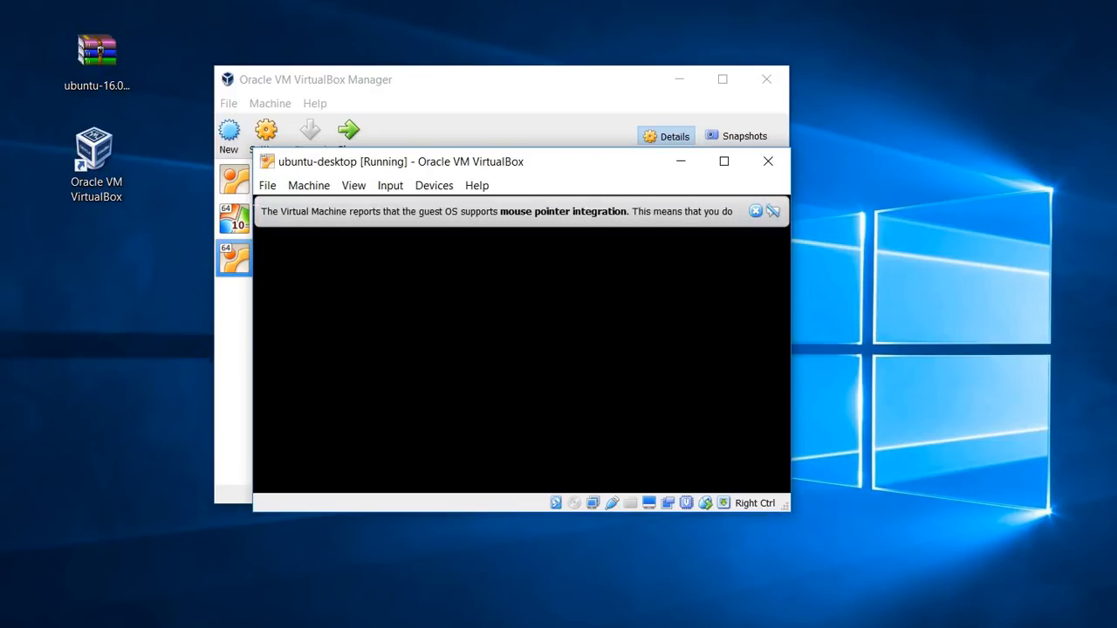
{"action": "left_click", "coordinate": [756, 212]}
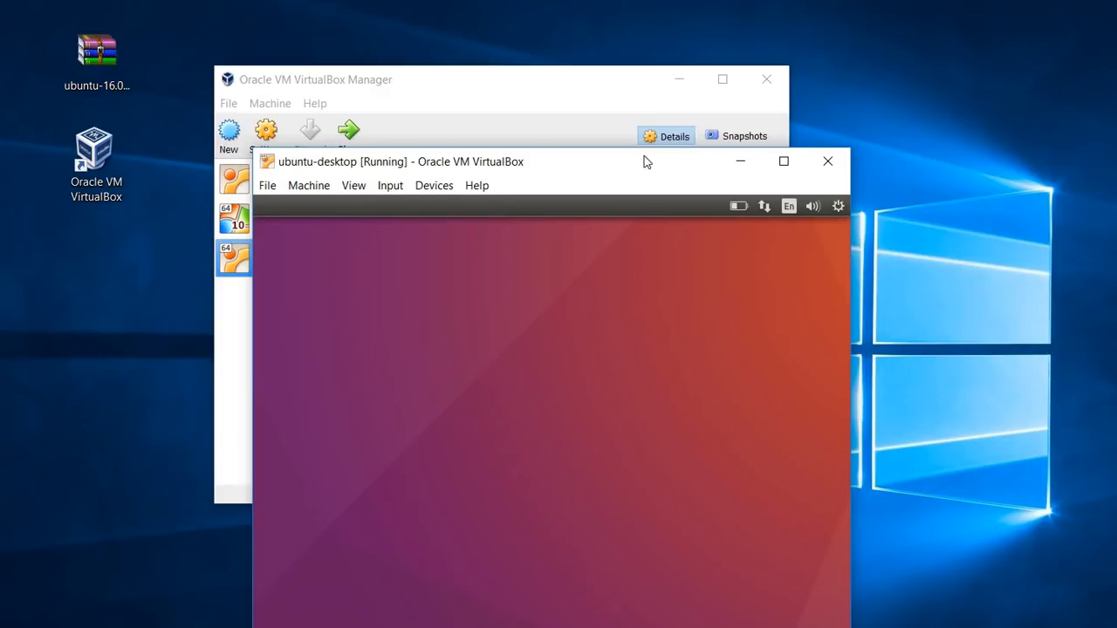
{"action": "left_click_drag", "start_coordinate": [628, 164], "coordinate": [631, 111]}
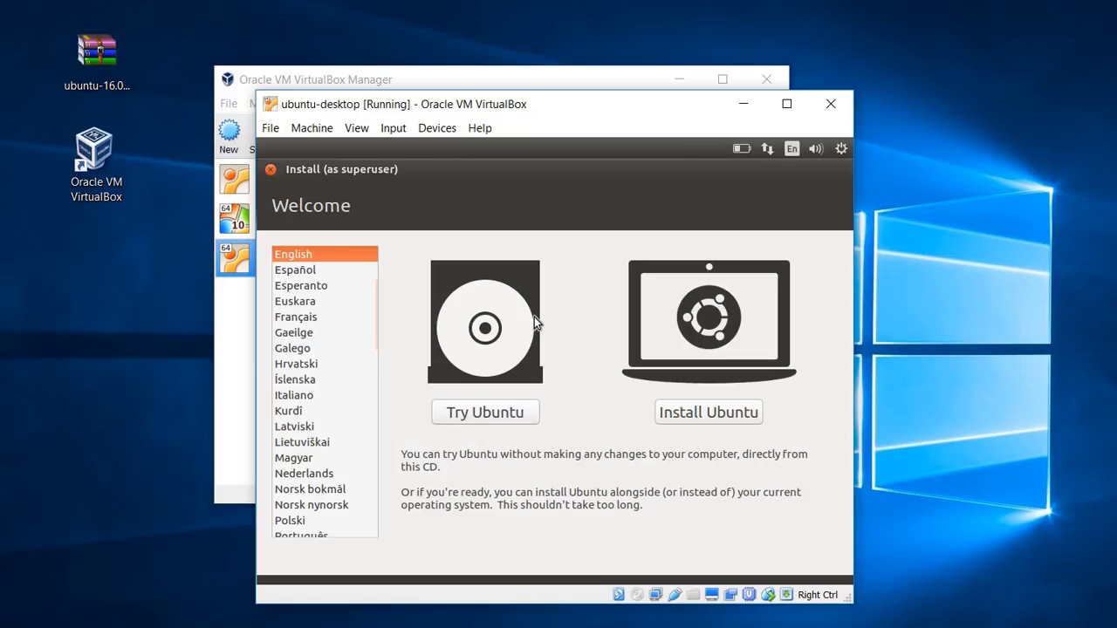
Start installing Ubuntu in English without third-party software, choosing Erase disk and install Ubuntu and accepting the disk changes
{"action": "left_click", "coordinate": [706, 415]}
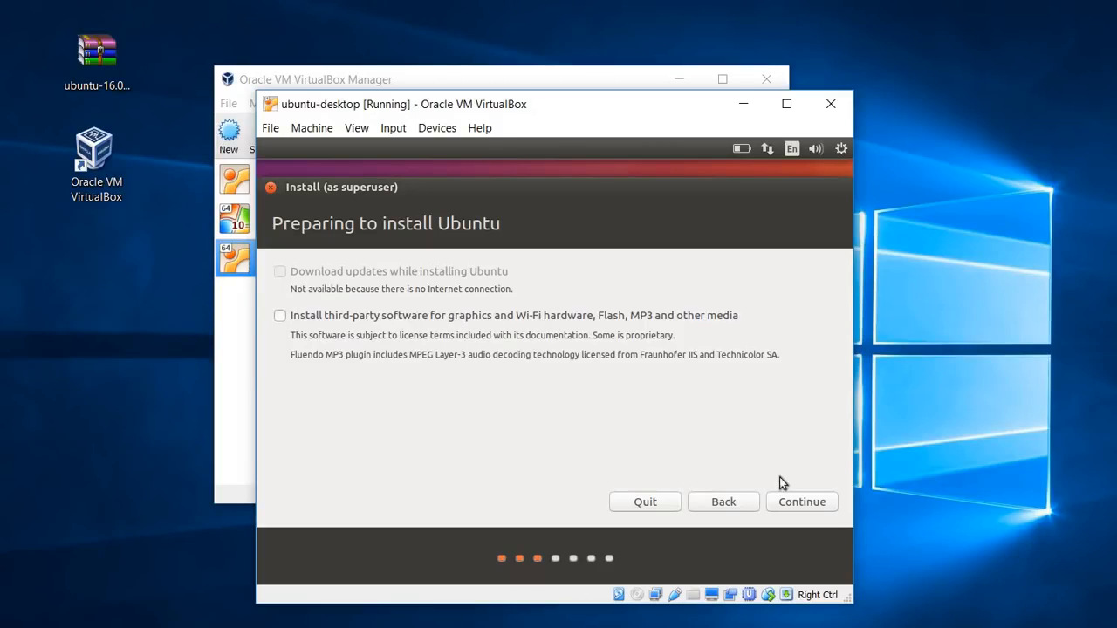
{"action": "left_click", "coordinate": [790, 501]}
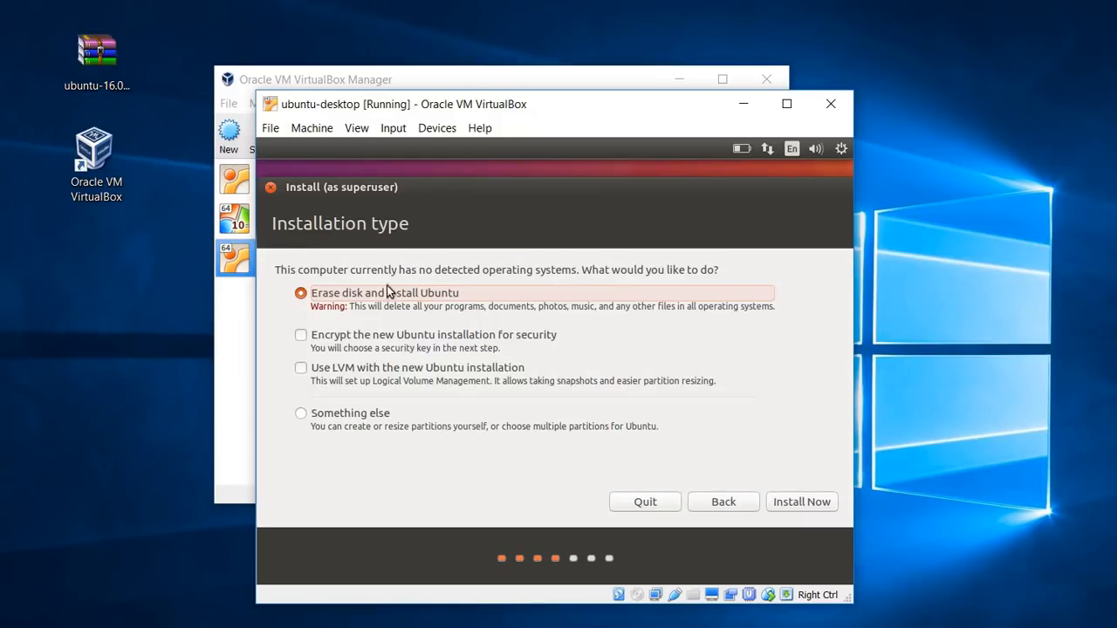
{"action": "left_click", "coordinate": [784, 506]}
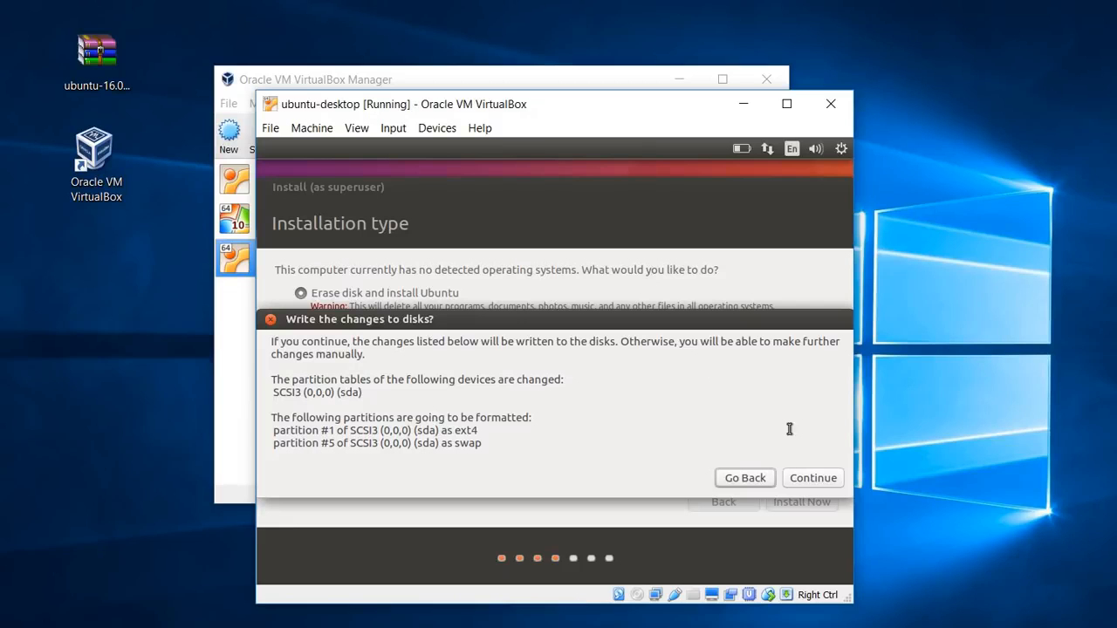
{"action": "left_click", "coordinate": [724, 474]}
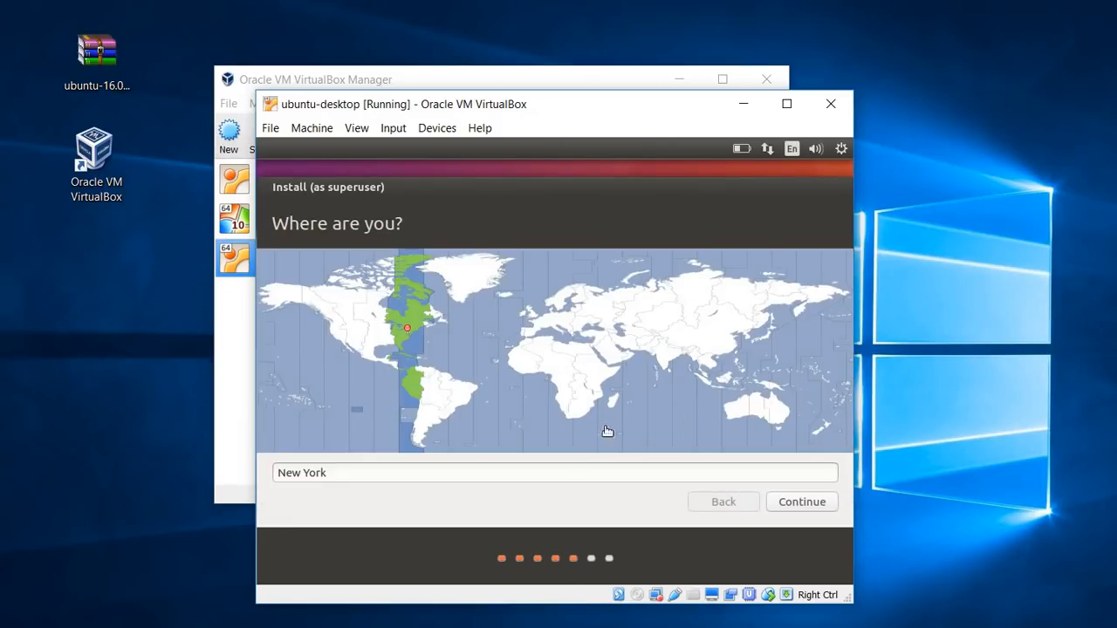
Set the installer's location to Indianapolis and continue to the keyboard layout
{"action": "left_click_drag", "start_coordinate": [568, 478], "coordinate": [241, 466]}
{"action": "type", "text": "lndian"}
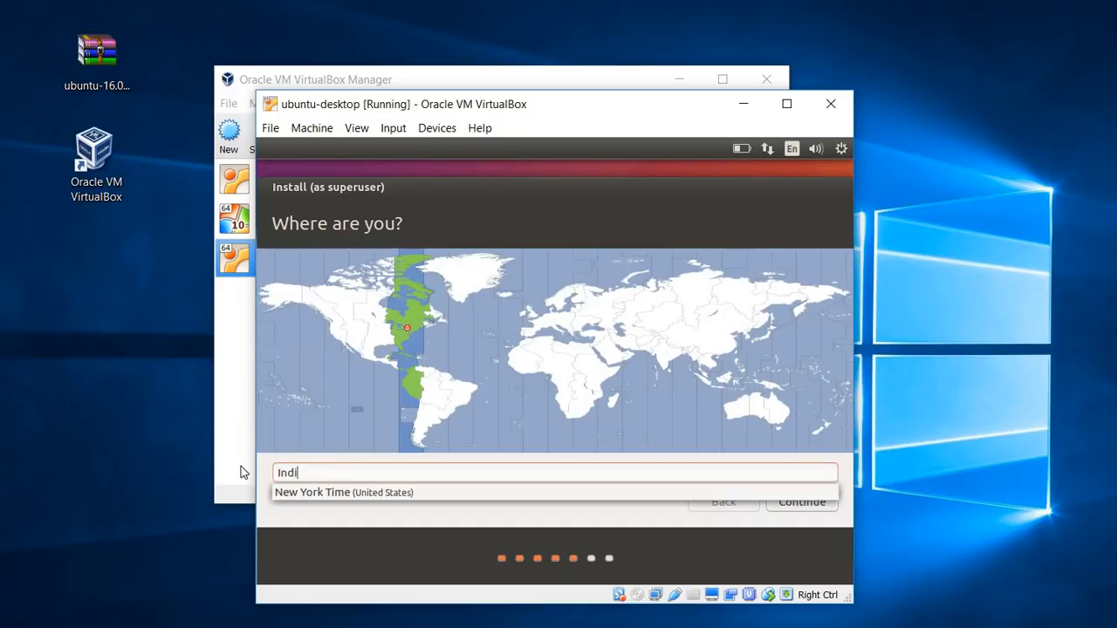
{"action": "type", "text": "apolis"}
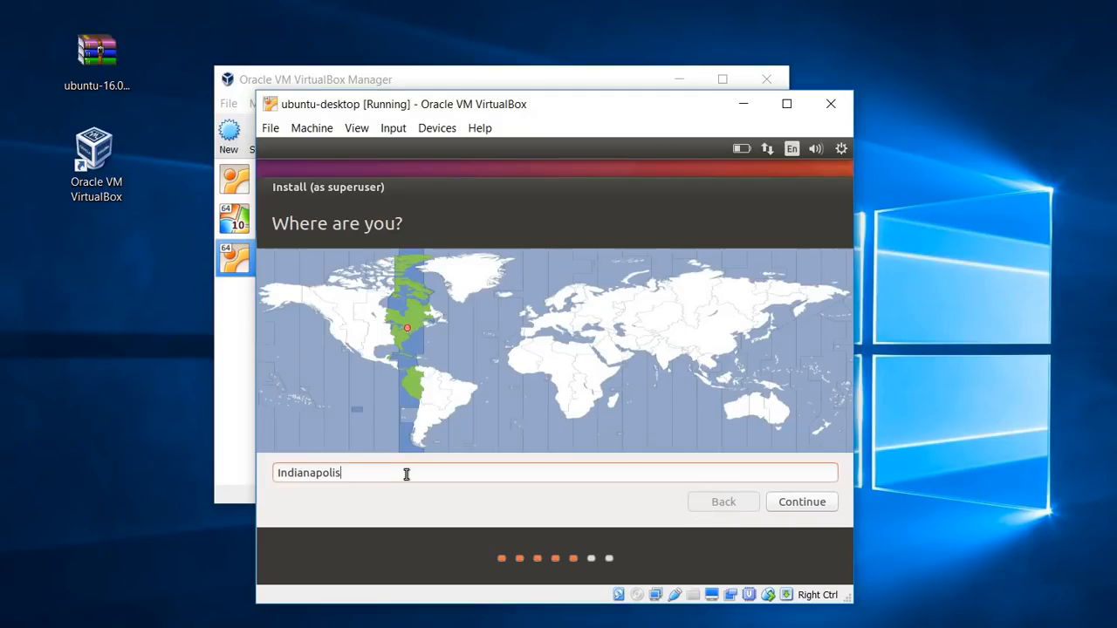
{"action": "left_click", "coordinate": [802, 501]}
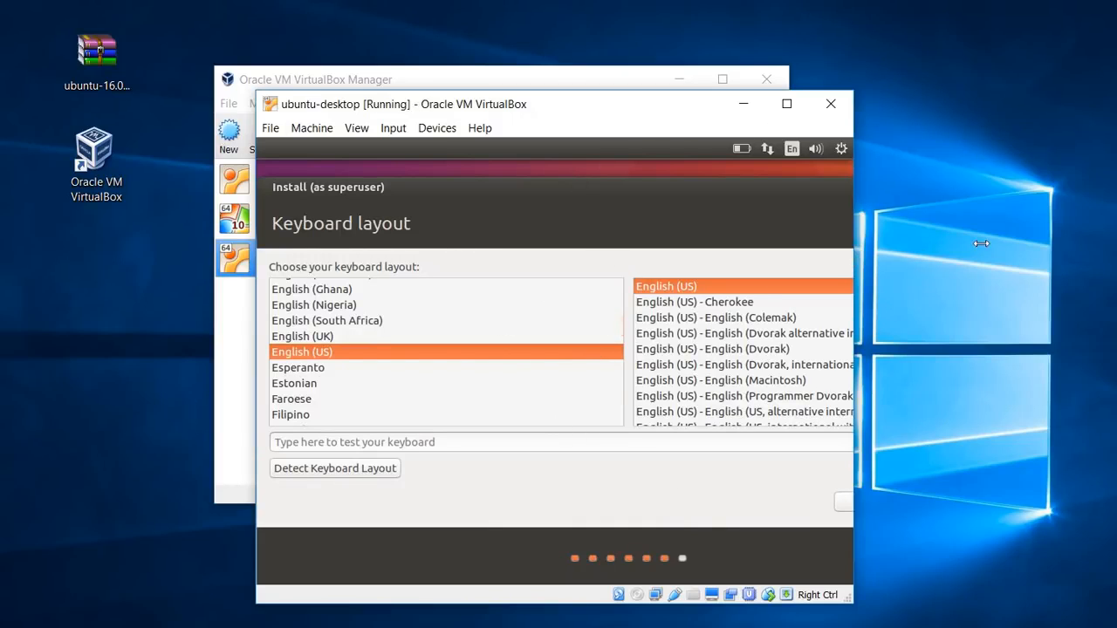
Widen the virtual machine window to fit the installer, and accept the English (US) keyboard layout
{"action": "left_click_drag", "start_coordinate": [856, 259], "coordinate": [1056, 259]}
{"action": "left_click_drag", "start_coordinate": [255, 332], "coordinate": [37, 324]}
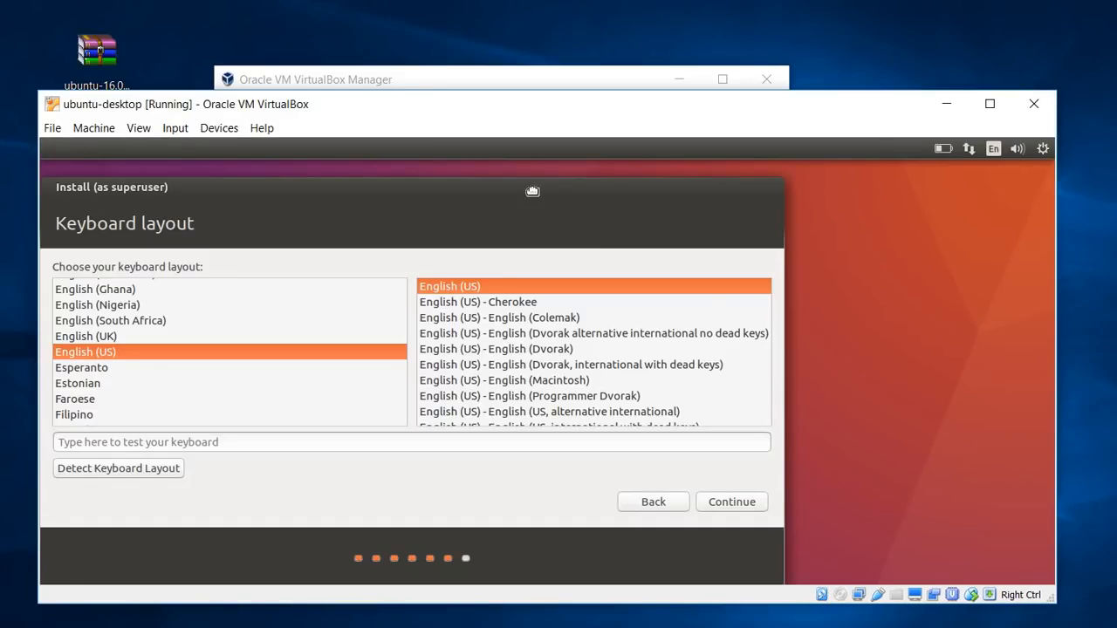
{"action": "left_click_drag", "start_coordinate": [532, 191], "coordinate": [614, 187]}
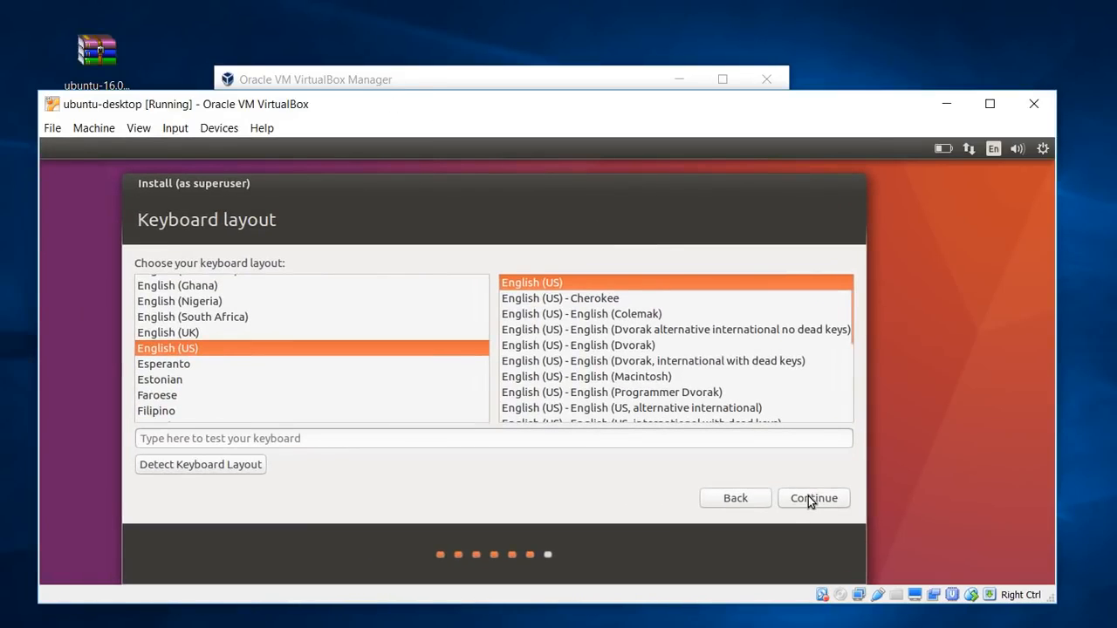
{"action": "left_click", "coordinate": [809, 500]}
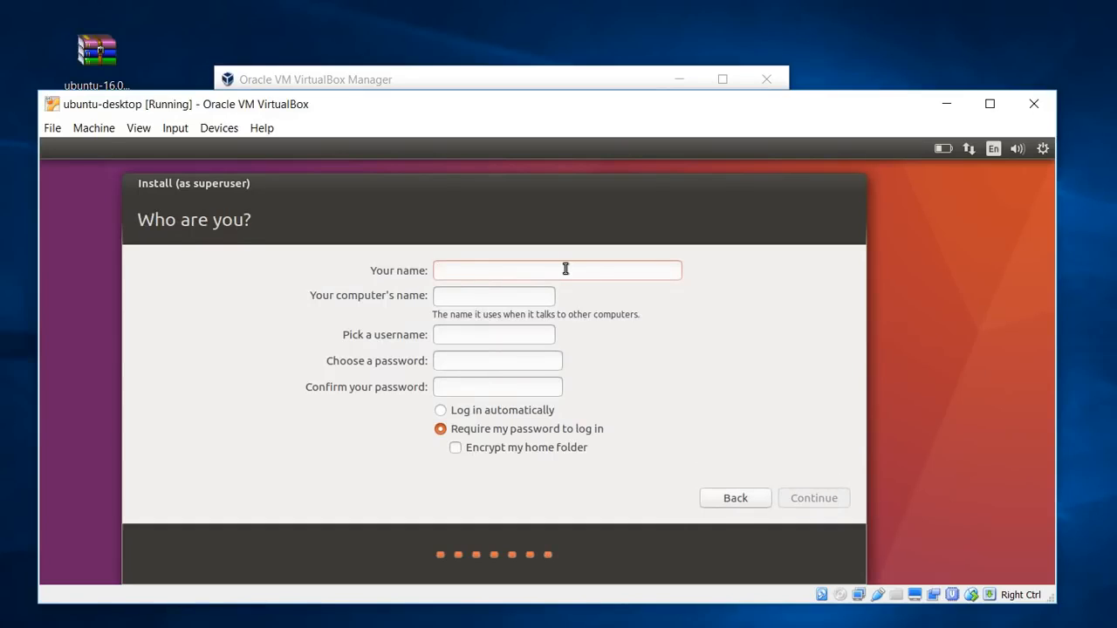
Enter cloudmesh as the account name, fill in and confirm the account password, and continue with the installation
{"action": "type", "text": "clo"}
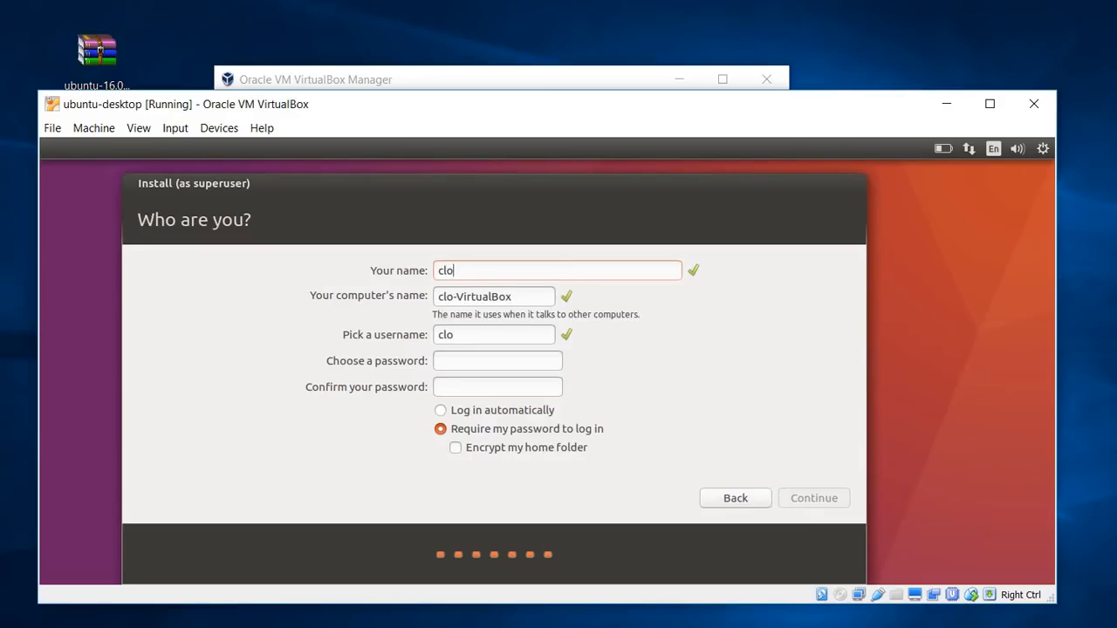
{"action": "type", "text": "udmesh"}
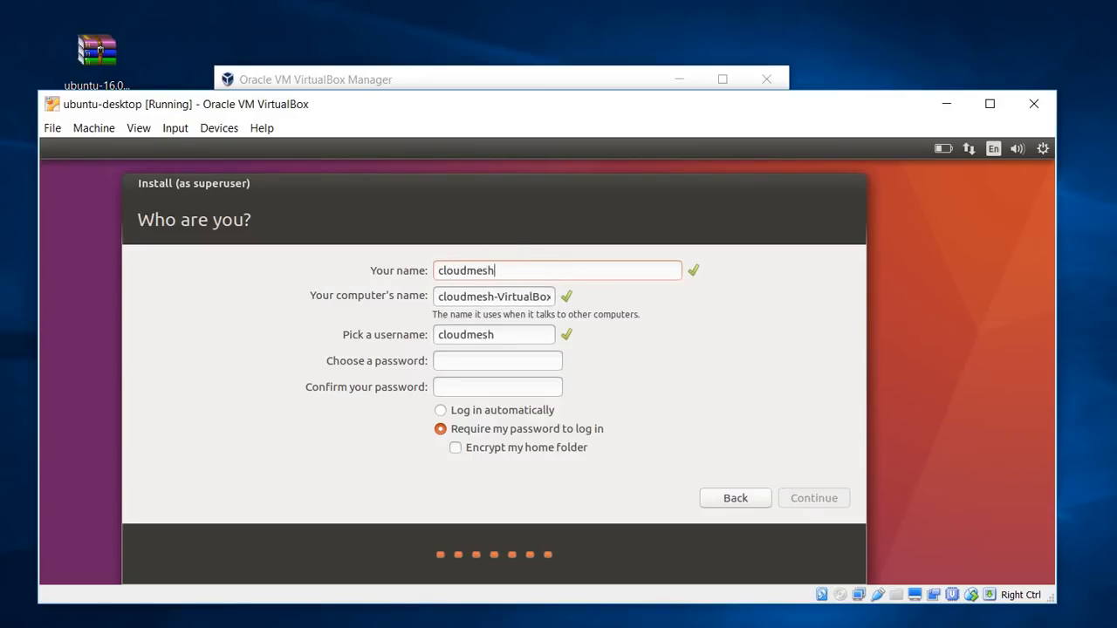
{"action": "left_click_drag", "start_coordinate": [501, 297], "coordinate": [601, 300]}
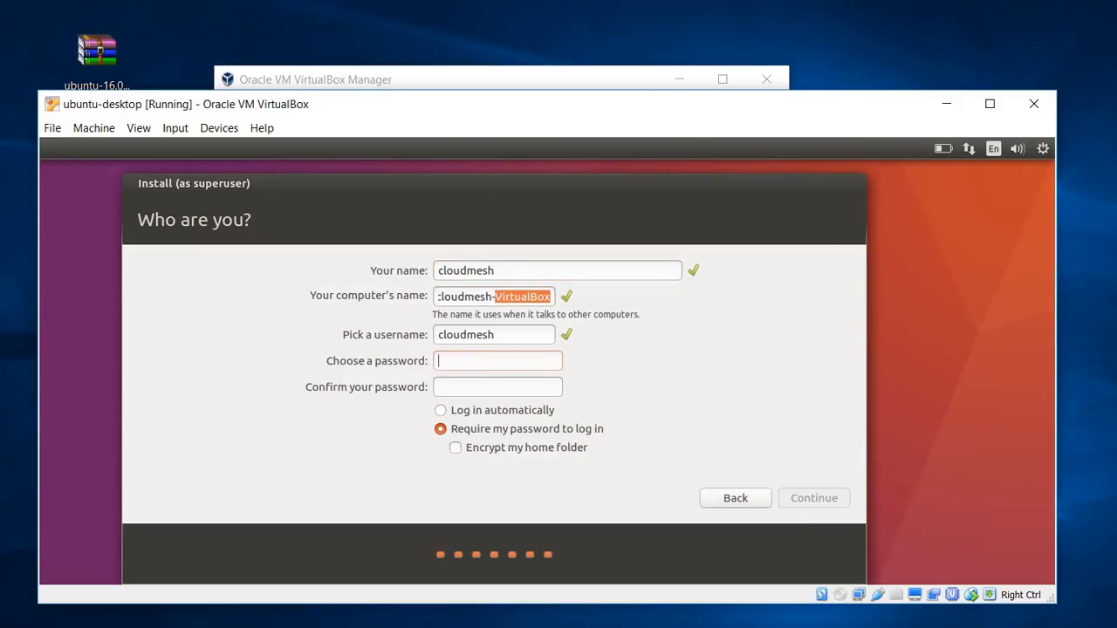
{"action": "type", "text": "******"}
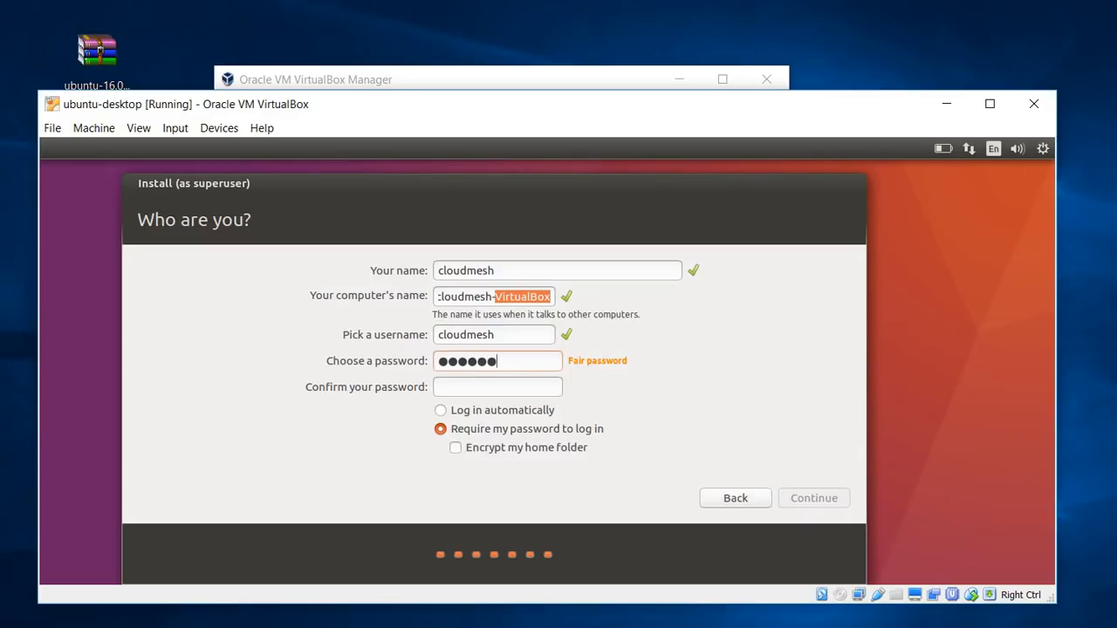
{"action": "left_click", "coordinate": [512, 390]}
{"action": "type", "text": "******"}
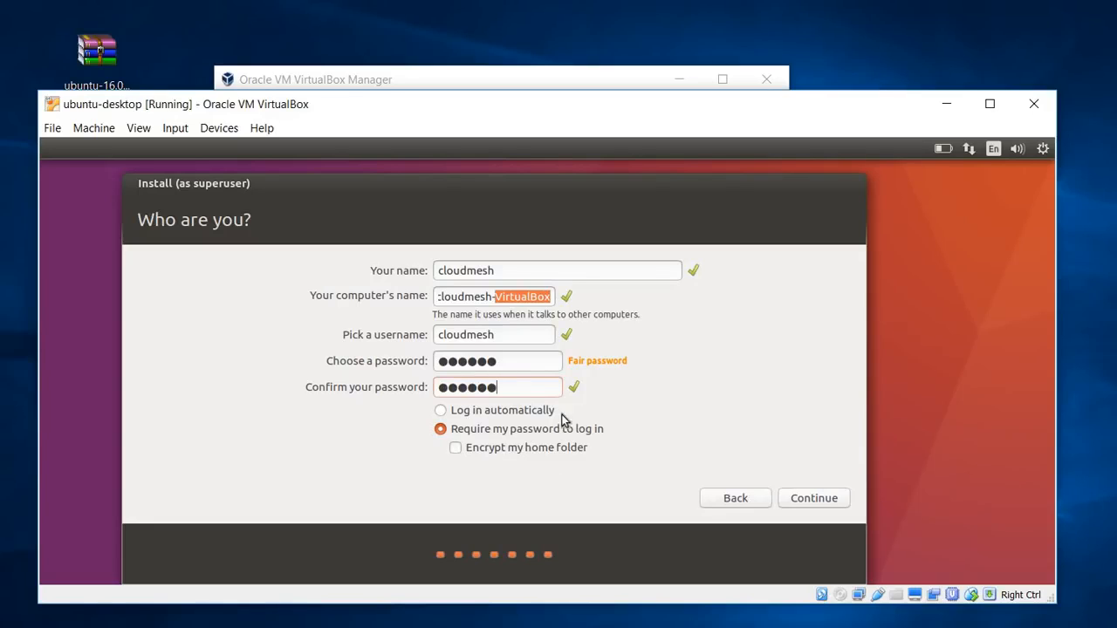
{"action": "left_click", "coordinate": [812, 499]}
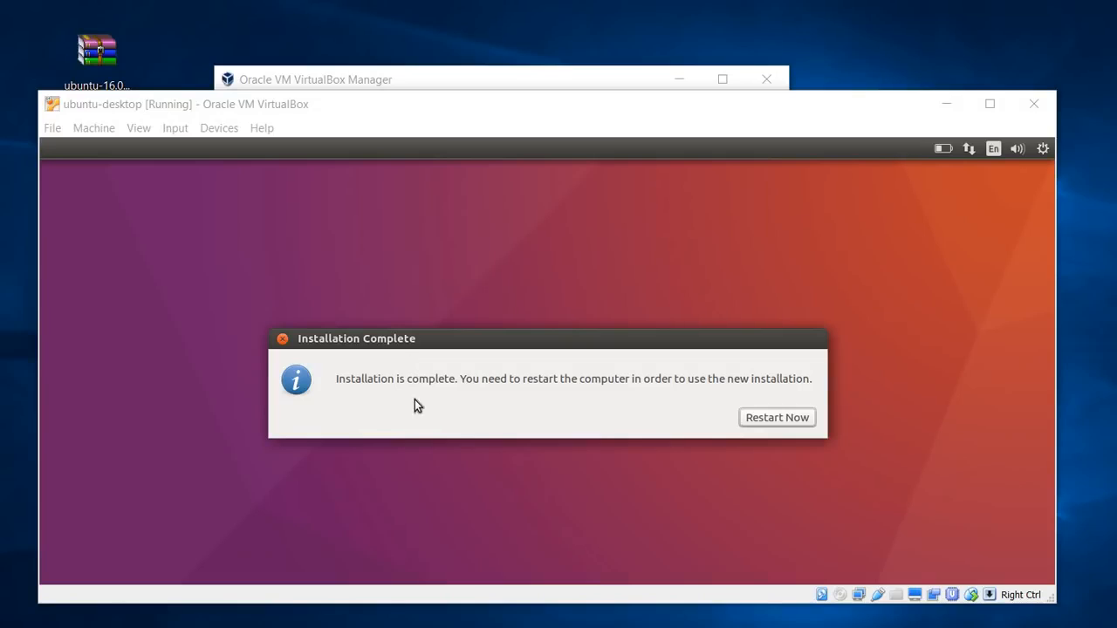
Restart the virtual machine to complete the Ubuntu installation, continuing past the request to remove the installation medium
{"action": "left_click_drag", "start_coordinate": [426, 347], "coordinate": [419, 311]}
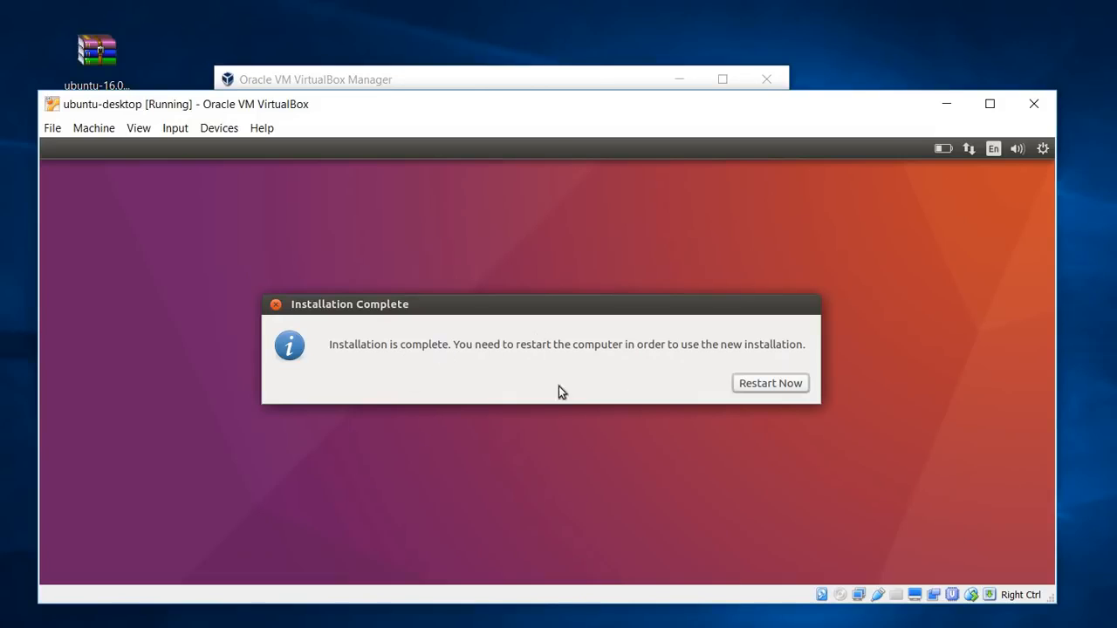
{"action": "left_click", "coordinate": [762, 389]}
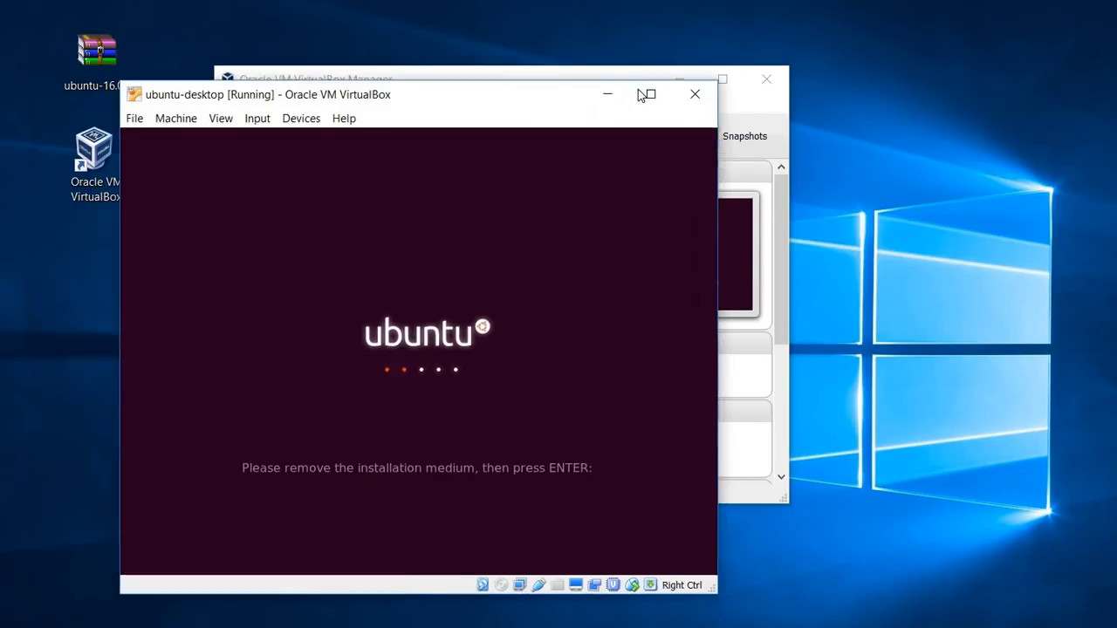
{"action": "left_click_drag", "start_coordinate": [642, 94], "coordinate": [751, 69]}
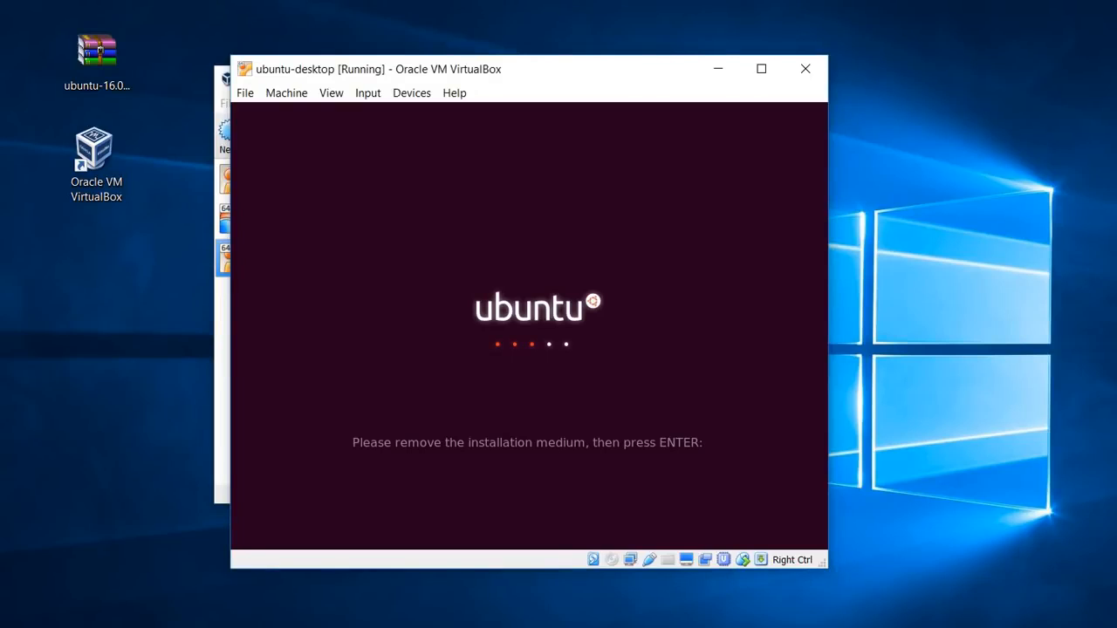
{"action": "key", "text": "Return"}
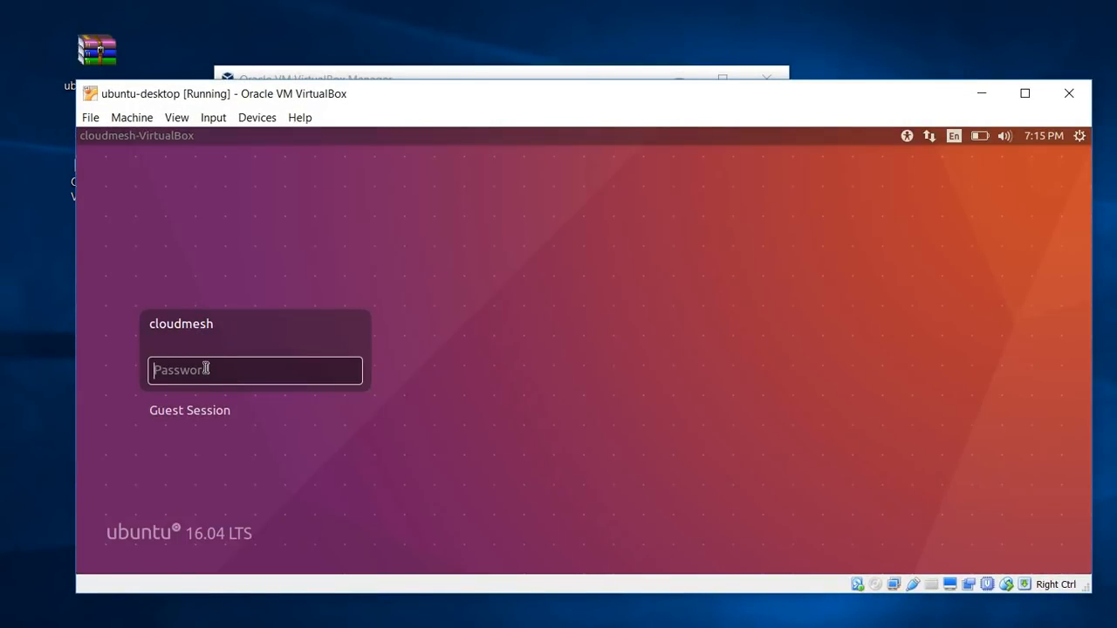
Log in to Ubuntu as cloudmesh with the account password, and reposition the virtual machine window on the Windows desktop
{"action": "type", "text": "******"}
{"action": "key", "text": "Return"}
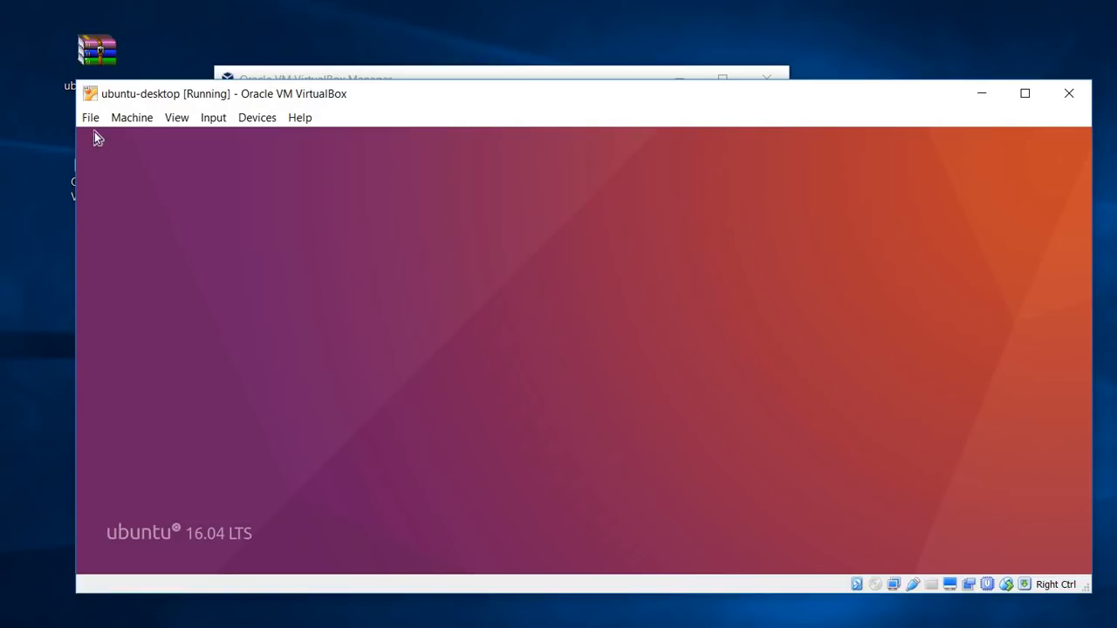
{"action": "left_click_drag", "start_coordinate": [459, 96], "coordinate": [431, 80]}
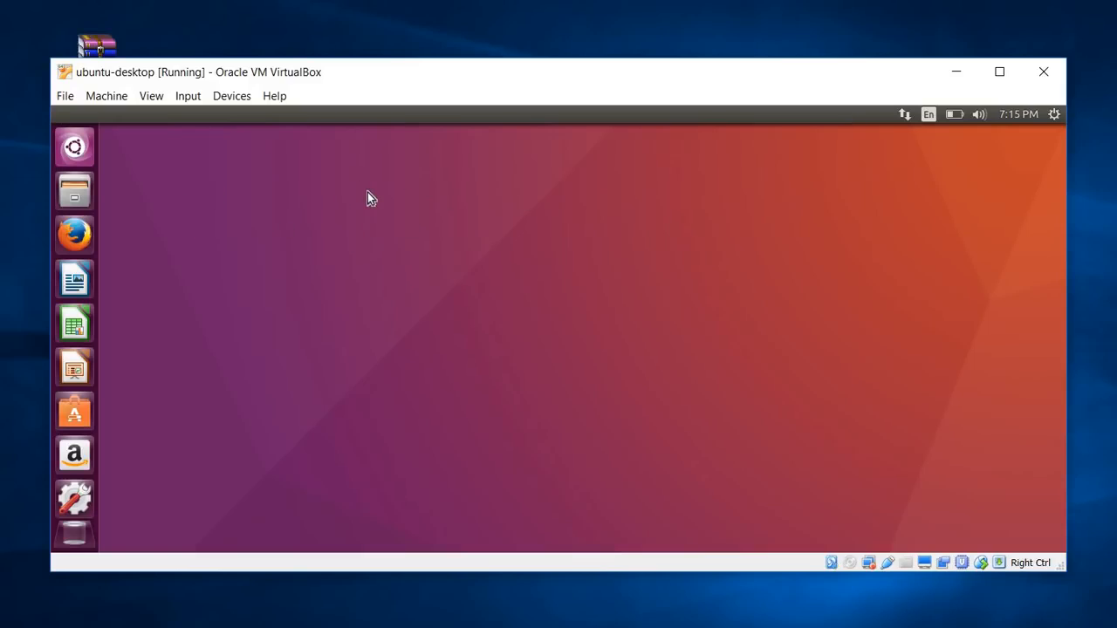
Search Ubuntu for Terminal, list the home folder's contents with ls, and close the terminal window
{"action": "left_click", "coordinate": [78, 162]}
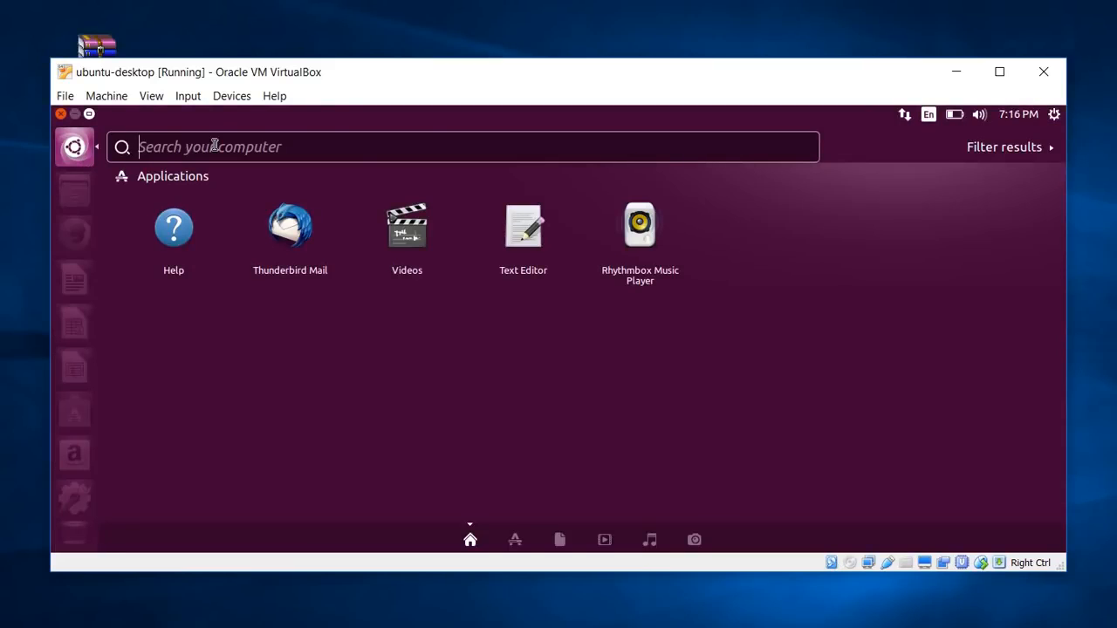
{"action": "type", "text": "termina"}
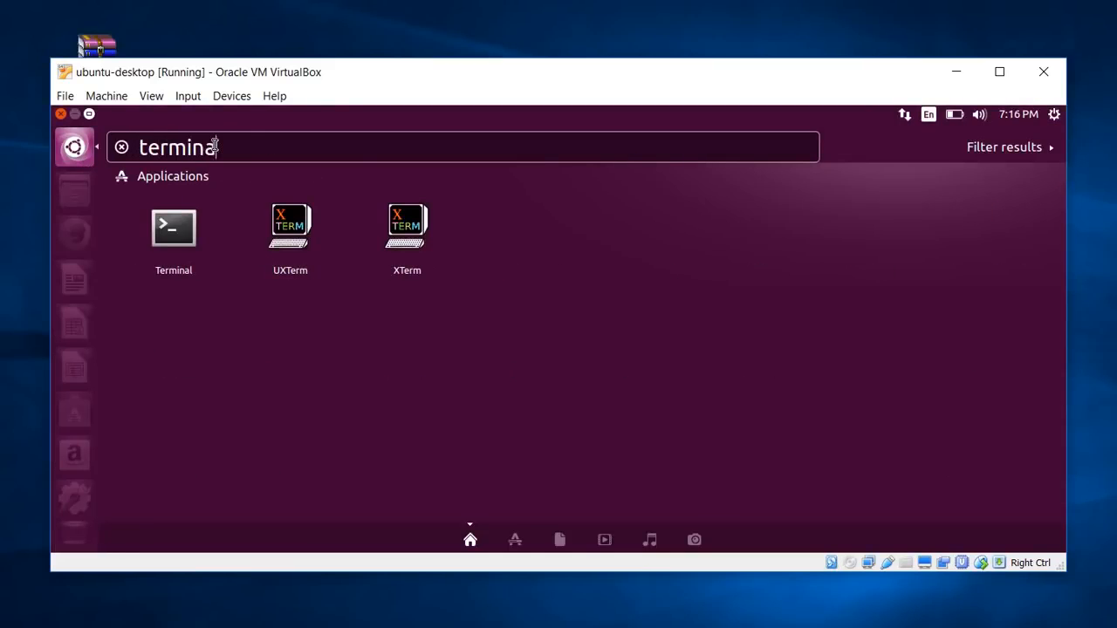
{"action": "left_click", "coordinate": [195, 231]}
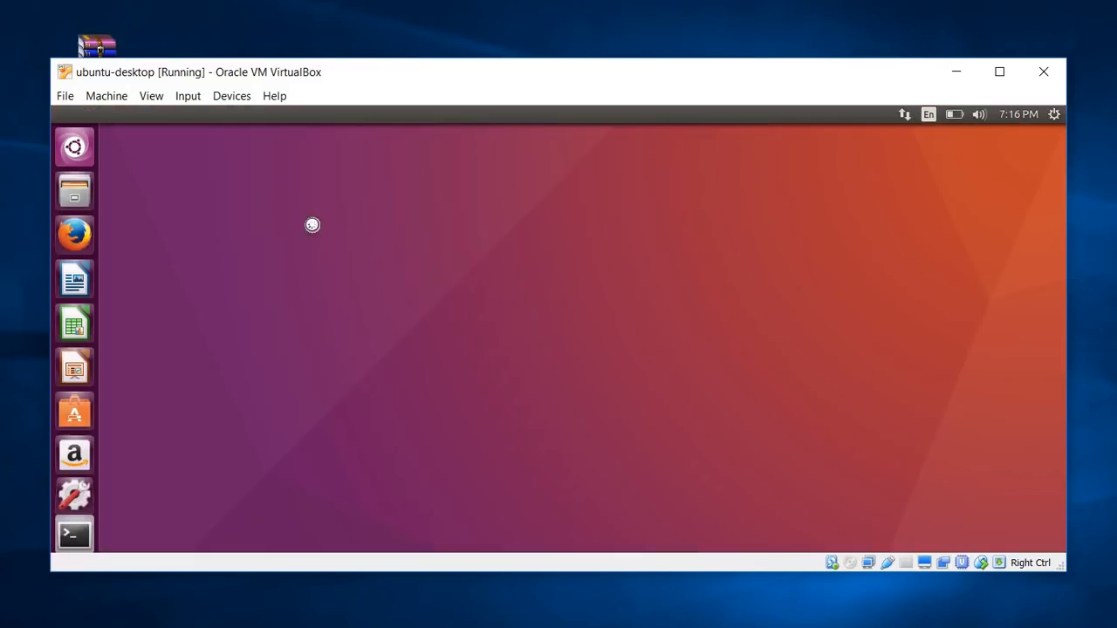
{"action": "type", "text": "ls"}
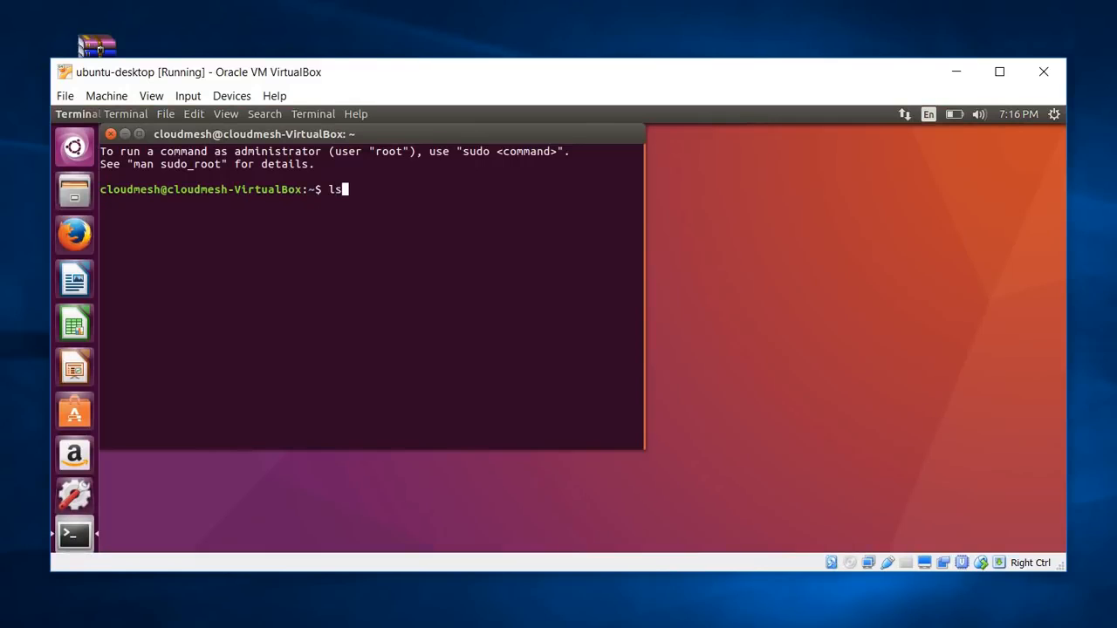
{"action": "key", "text": "Return"}
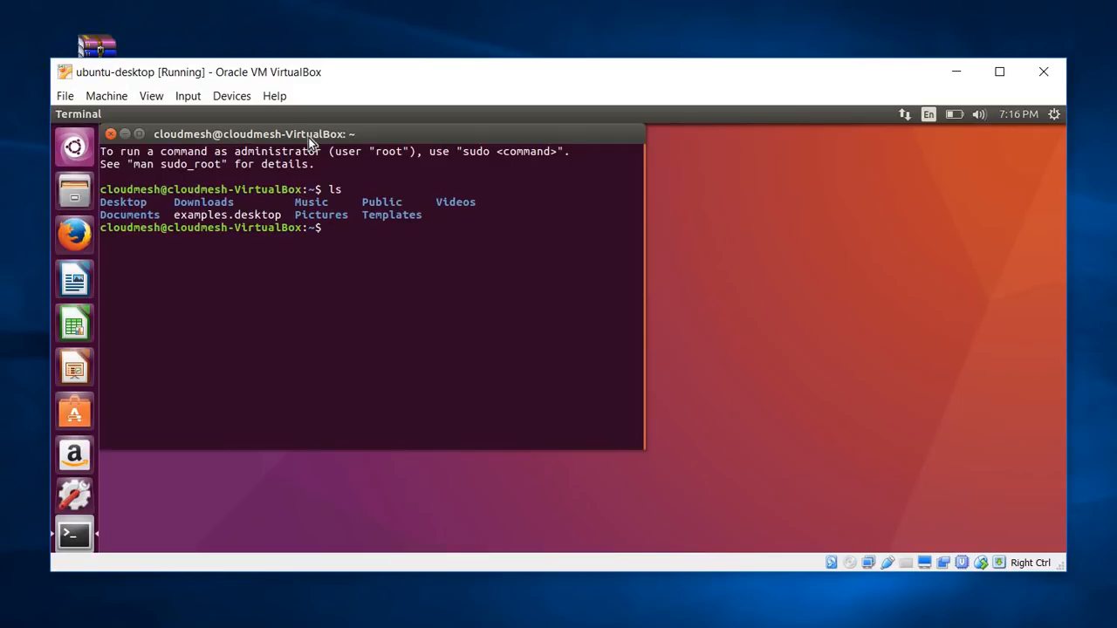
{"action": "left_click_drag", "start_coordinate": [309, 137], "coordinate": [387, 164]}
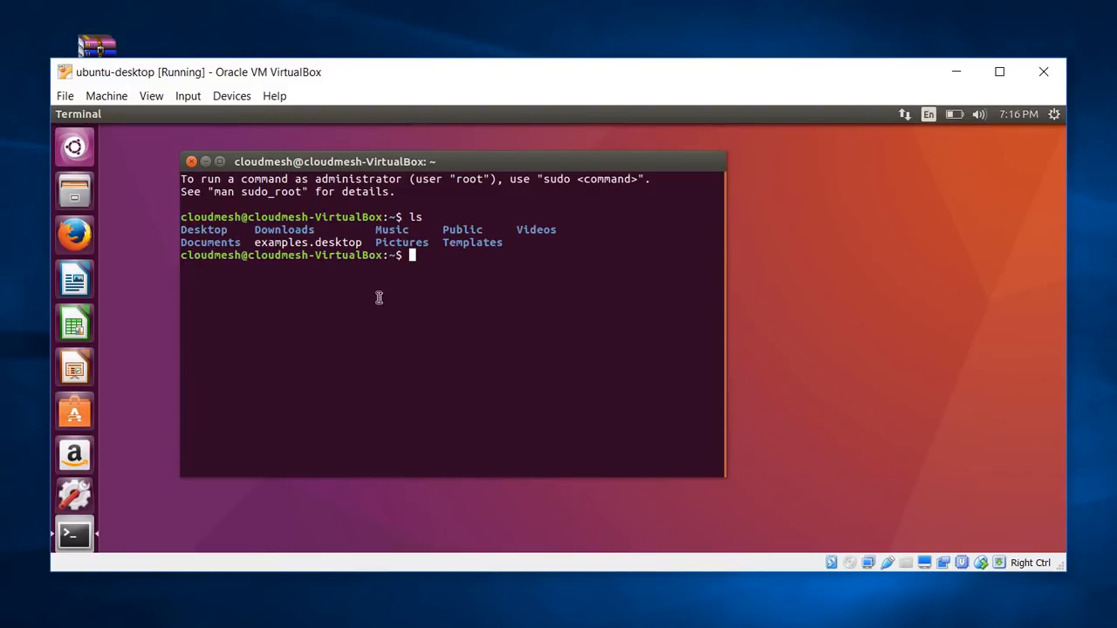
{"action": "left_click", "coordinate": [190, 164]}
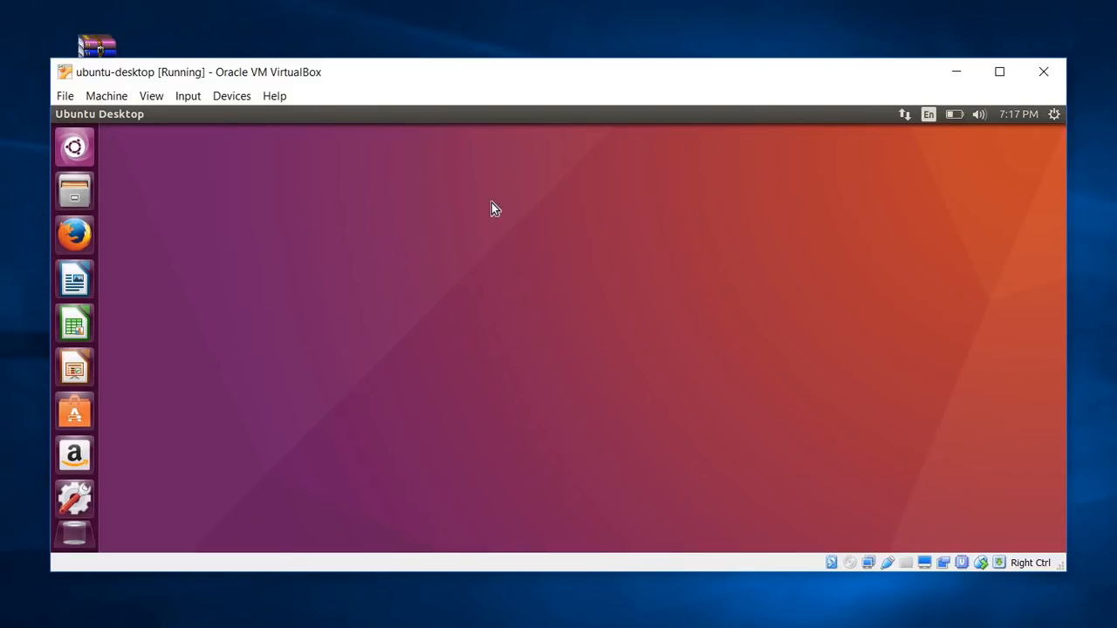
Look over Ubuntu's session and power options, such as Log Out and Shut Down, without choosing any
{"action": "left_click", "coordinate": [1055, 115]}
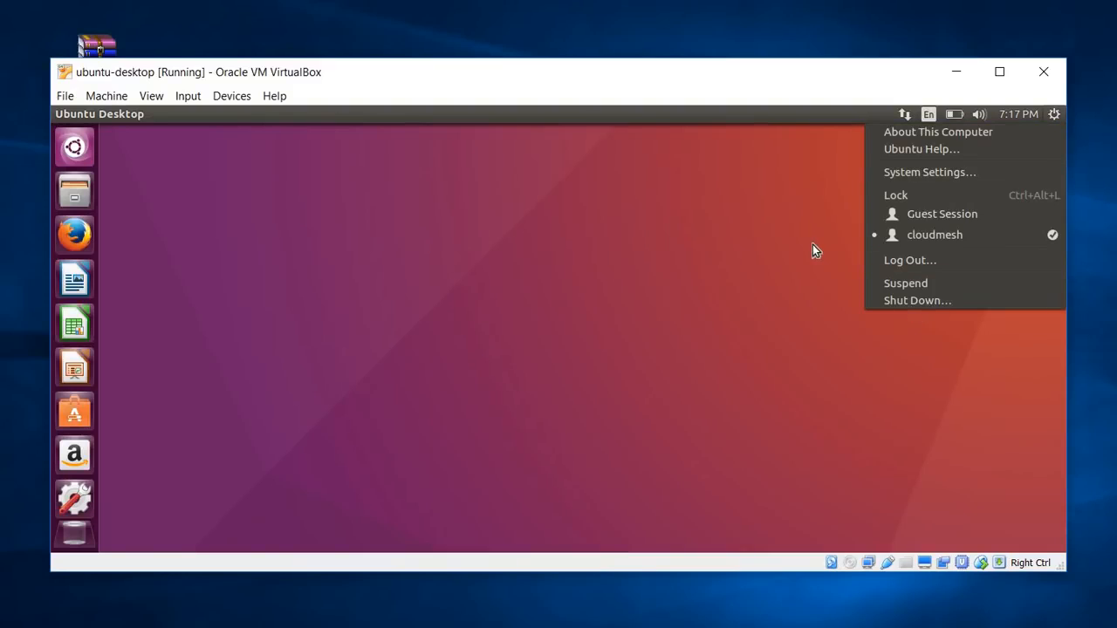
{"action": "left_click", "coordinate": [839, 213]}
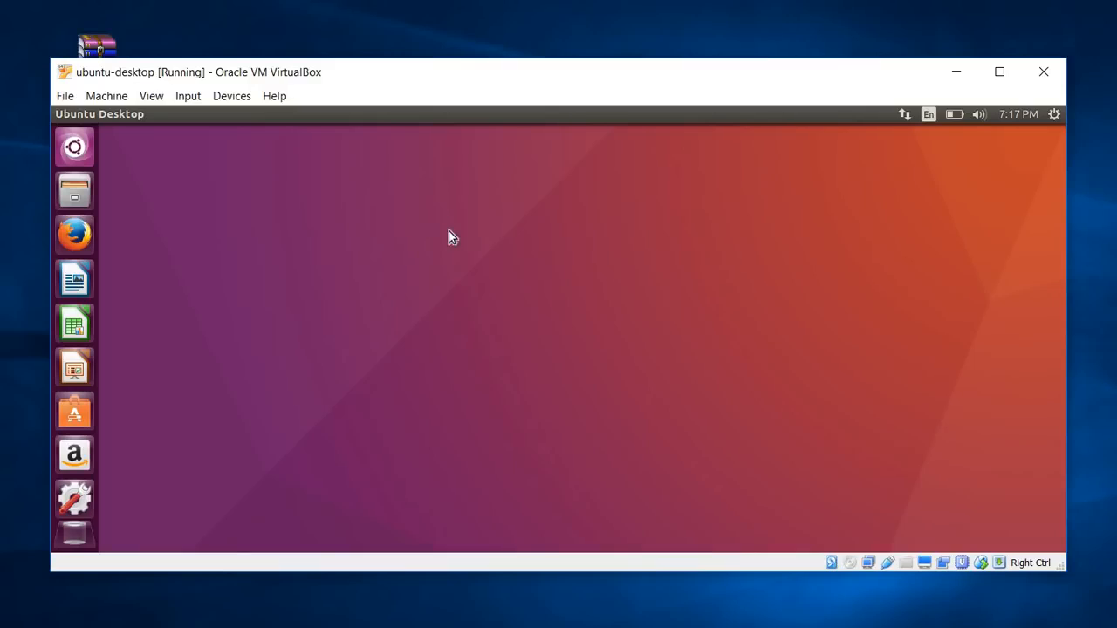
{"action": "left_click", "coordinate": [1053, 118]}
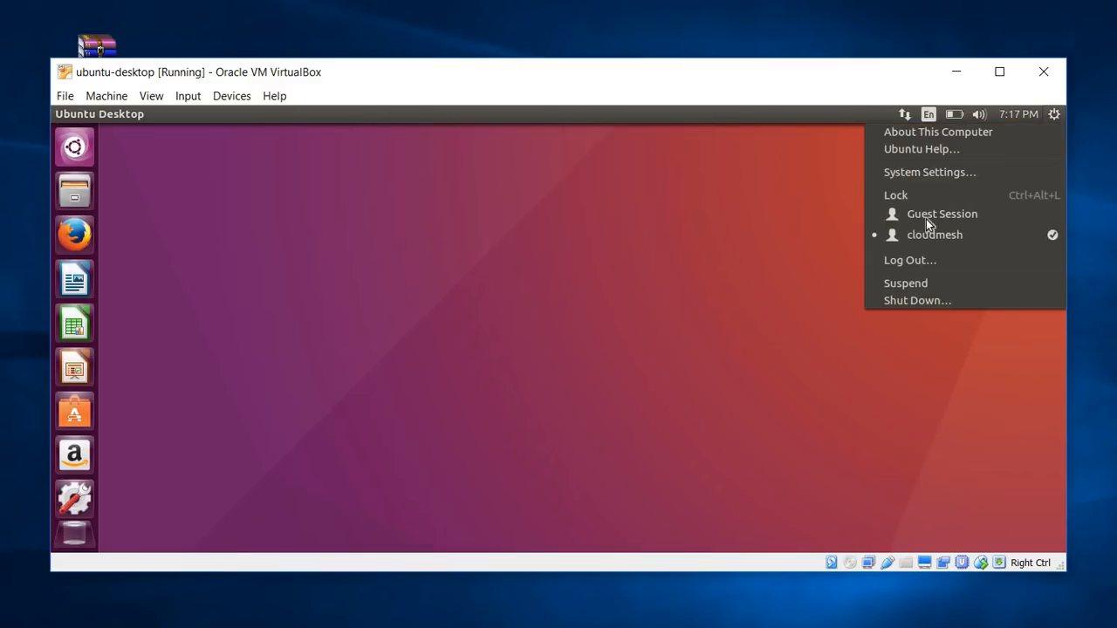
{"action": "left_click", "coordinate": [616, 291]}
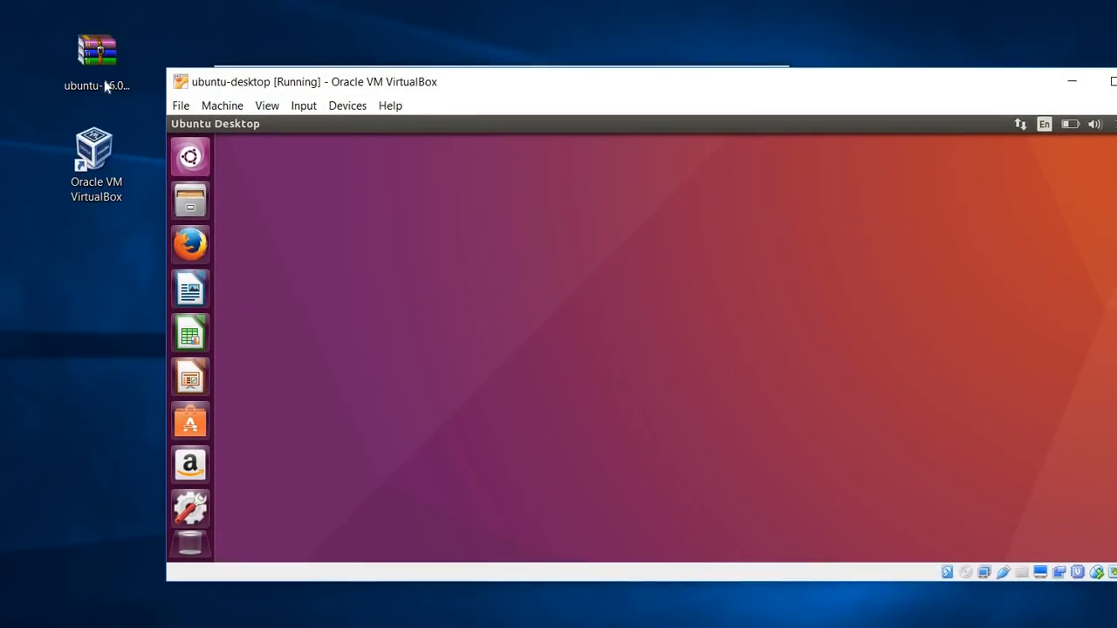
Check the ubuntu-16.04.1-desktop-amd64 image on the Windows desktop, and move the virtual machine window back into full view
{"action": "left_click", "coordinate": [105, 86]}
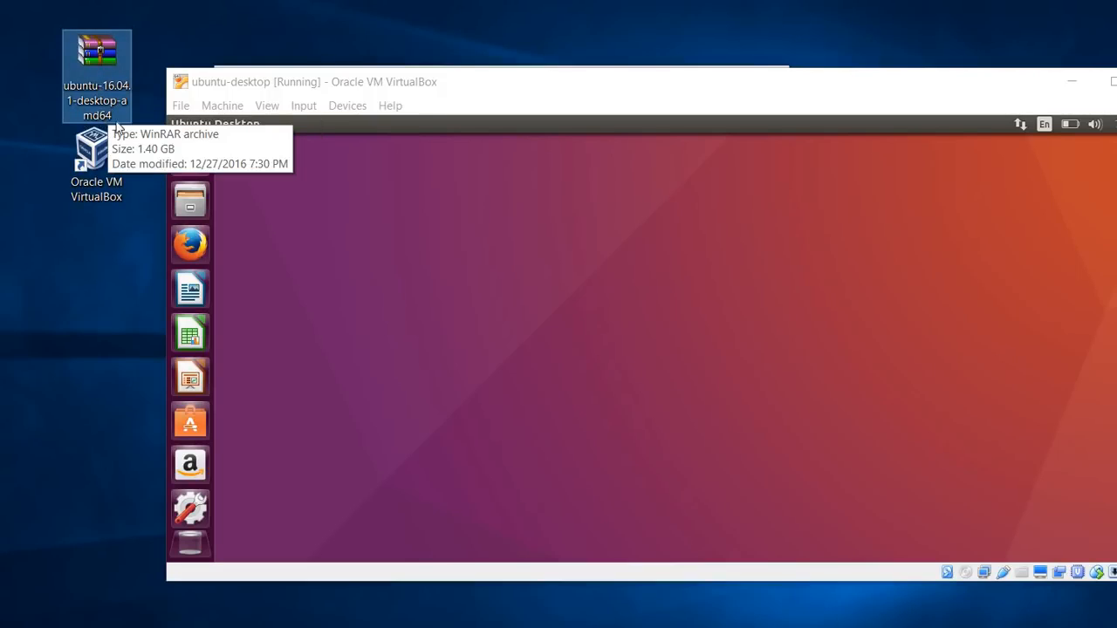
{"action": "left_click", "coordinate": [103, 86]}
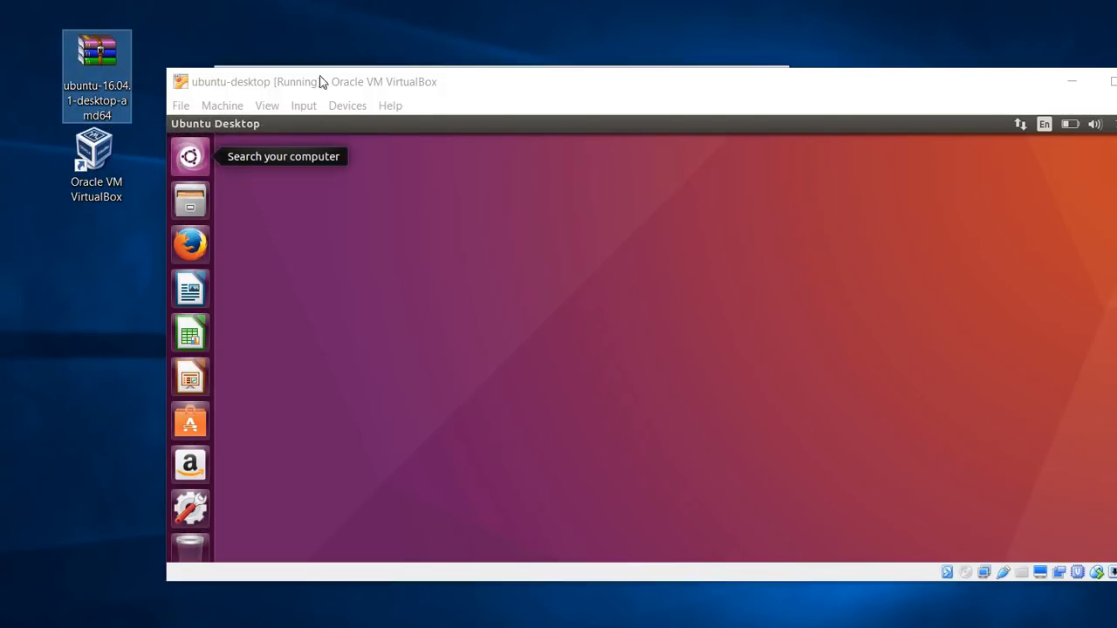
{"action": "left_click", "coordinate": [117, 53]}
{"action": "left_click", "coordinate": [415, 83]}
{"action": "left_click_drag", "start_coordinate": [415, 83], "coordinate": [368, 73]}
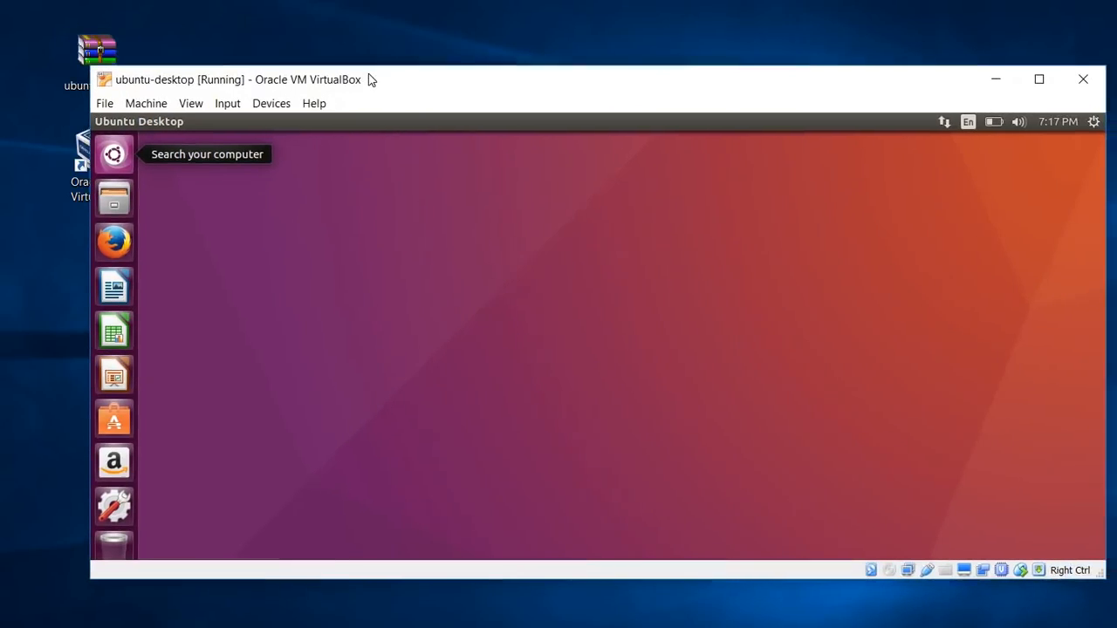